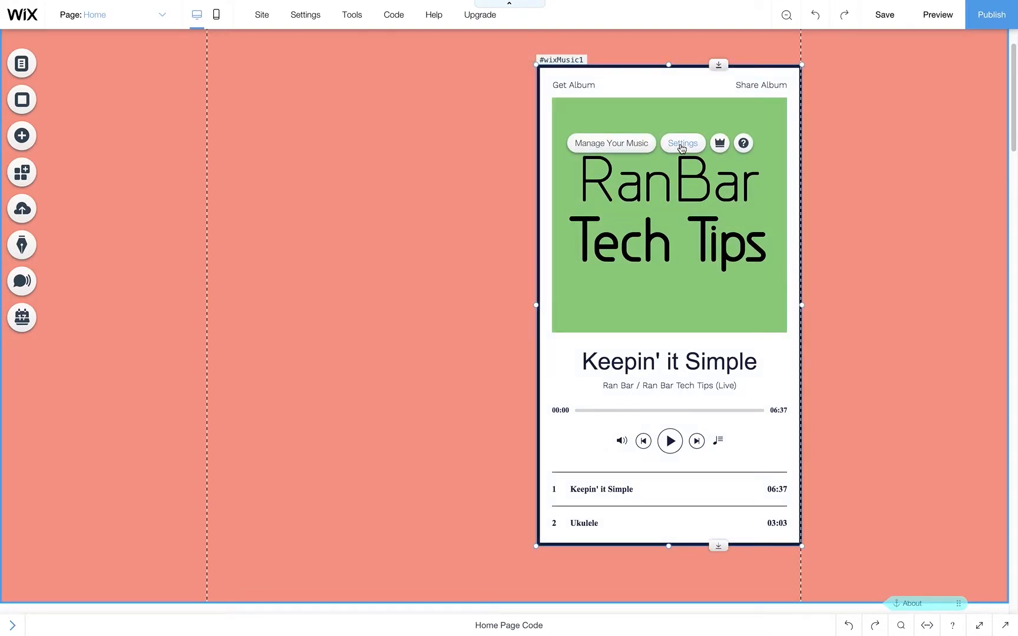
- Open the music player's sharing settings and toggle album sharing and track sharing off and back on
{"action": "left_click", "coordinate": [682, 144]}
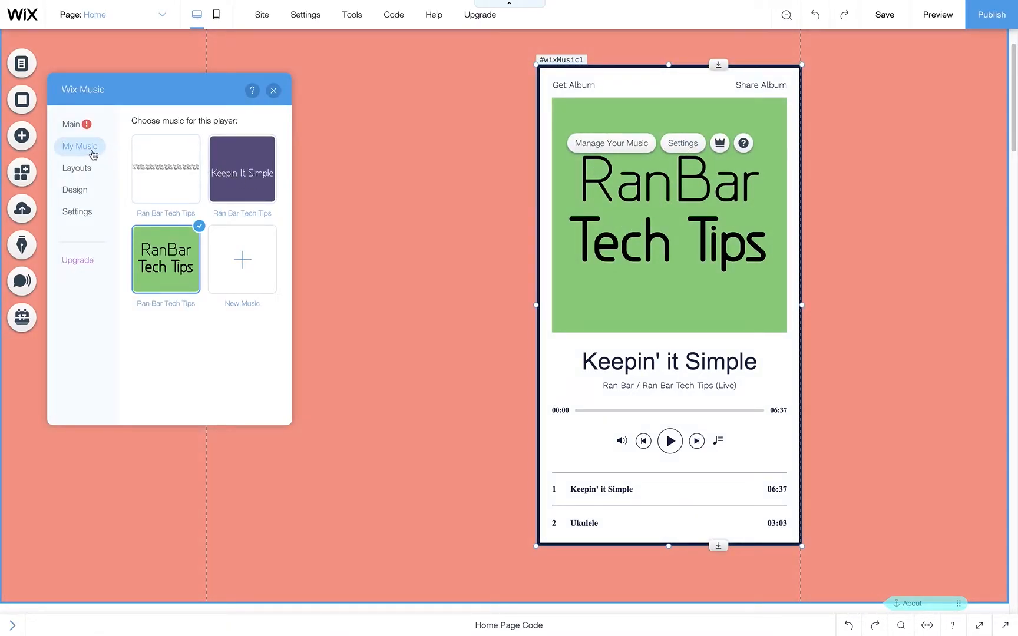
{"action": "left_click", "coordinate": [76, 216]}
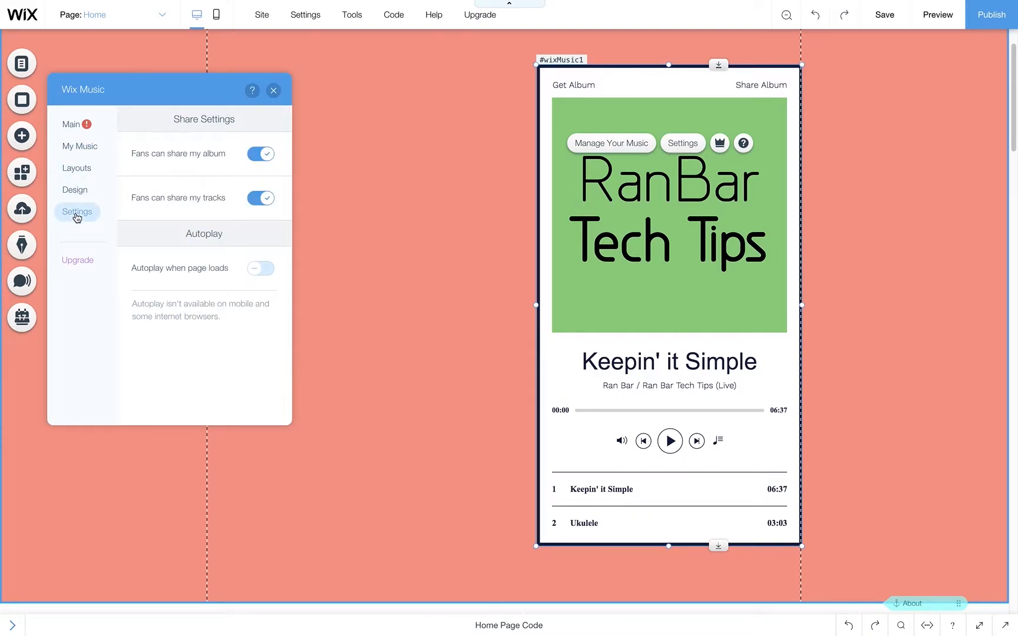
{"action": "left_click", "coordinate": [261, 158]}
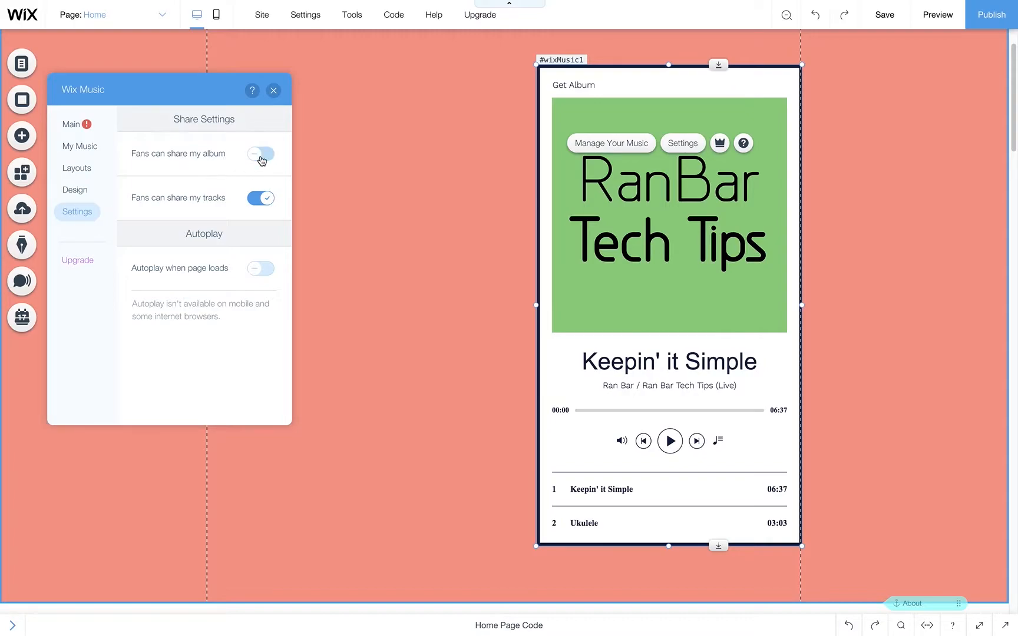
{"action": "left_click", "coordinate": [258, 160]}
{"action": "left_click", "coordinate": [258, 158]}
{"action": "left_click", "coordinate": [258, 158]}
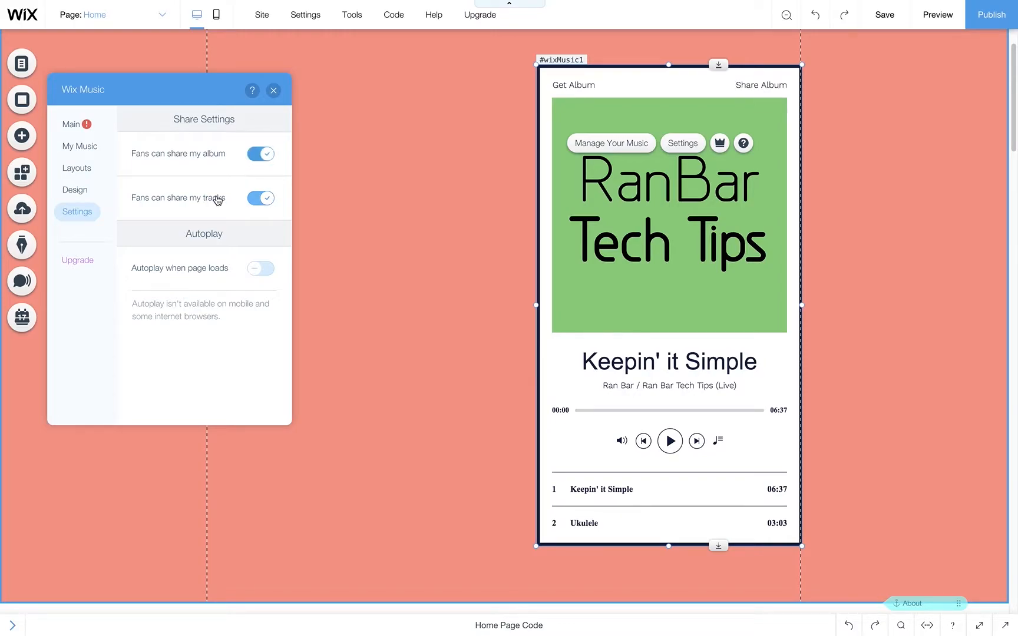
{"action": "left_click", "coordinate": [266, 200]}
{"action": "left_click", "coordinate": [264, 201]}
- Turn on autoplay when the page loads for the music player
{"action": "left_click", "coordinate": [261, 273]}
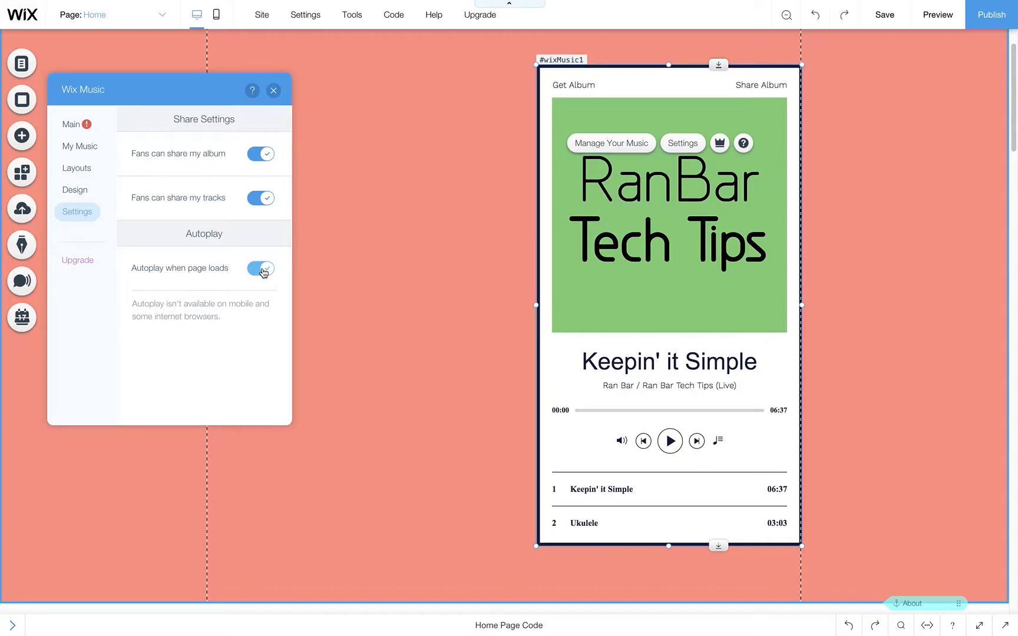
{"action": "left_click", "coordinate": [261, 273]}
{"action": "left_click", "coordinate": [259, 274]}
- Set the music player's background color to the yellow site color
{"action": "left_click", "coordinate": [77, 191]}
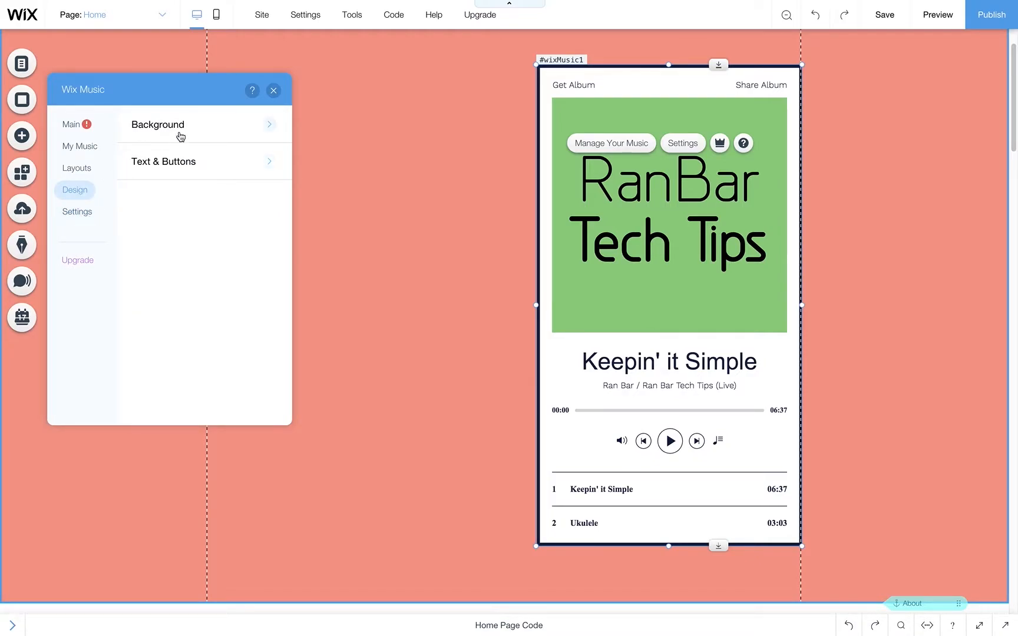
{"action": "left_click", "coordinate": [221, 128]}
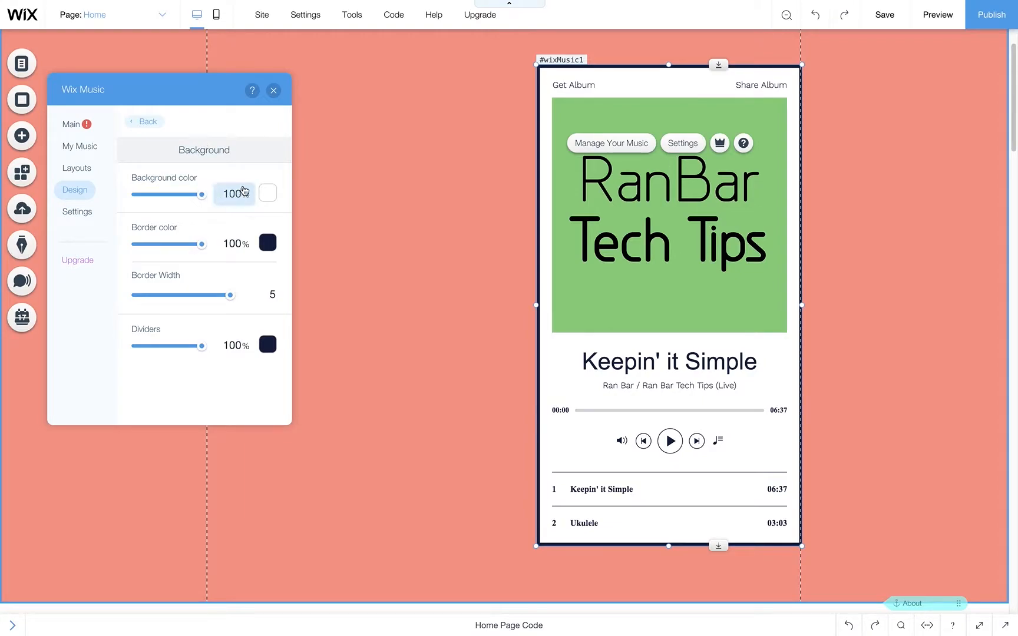
{"action": "left_click", "coordinate": [267, 193]}
{"action": "left_click", "coordinate": [347, 265]}
- Set the player's border color to teal #4FBCD1 with a border width of 5
{"action": "left_click", "coordinate": [268, 243]}
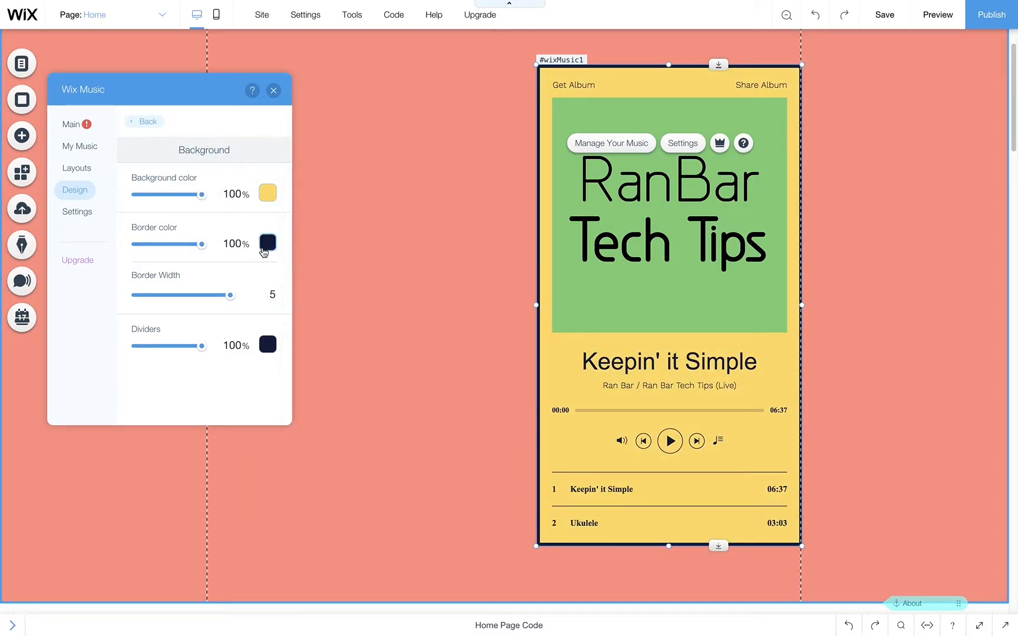
{"action": "left_click", "coordinate": [398, 345]}
{"action": "left_click", "coordinate": [398, 329]}
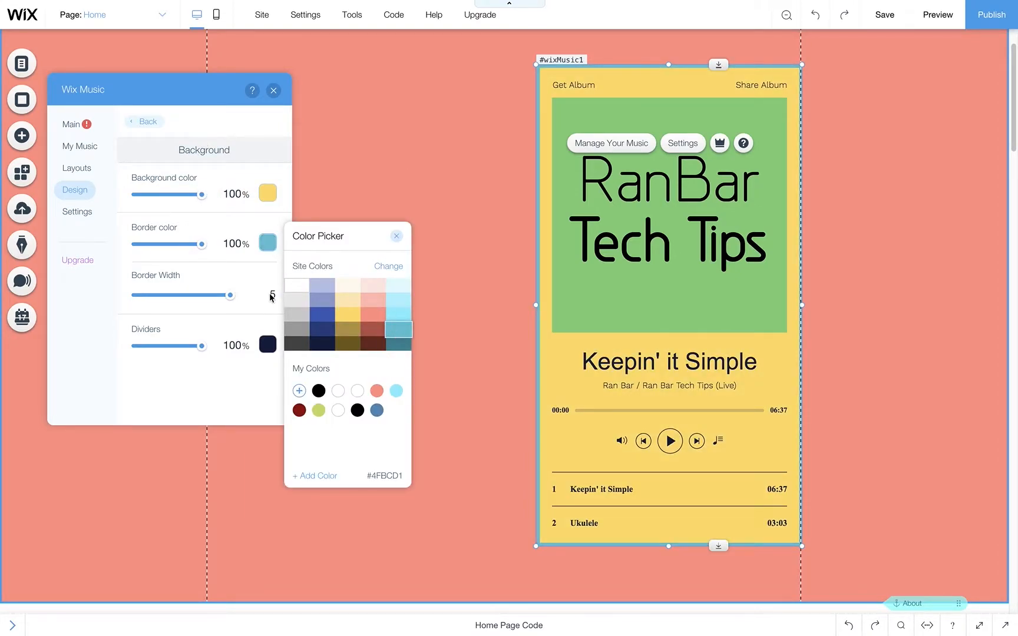
{"action": "left_click", "coordinate": [241, 295]}
{"action": "mouse_move", "coordinate": [230, 295]}
{"action": "left_mouse_down"}
{"action": "mouse_move", "coordinate": [212, 295]}
{"action": "mouse_move", "coordinate": [226, 295]}
{"action": "left_mouse_up"}
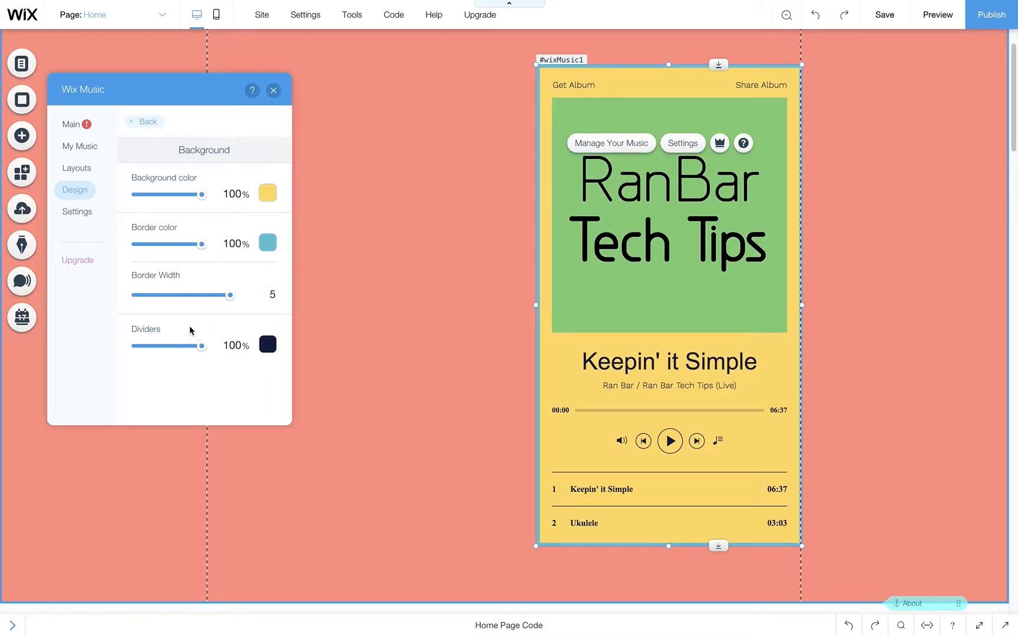
- Set the player's divider color to coral #FF8B7B at 100% opacity
{"action": "left_click", "coordinate": [267, 344]}
{"action": "left_click", "coordinate": [373, 417]}
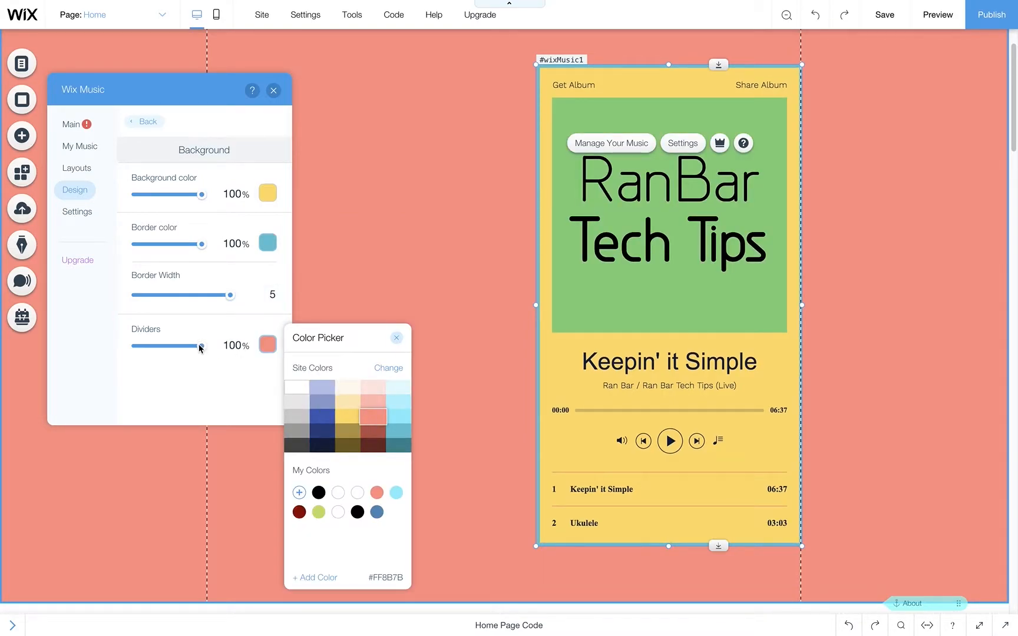
{"action": "left_click_drag", "start_coordinate": [201, 346], "coordinate": [241, 347]}
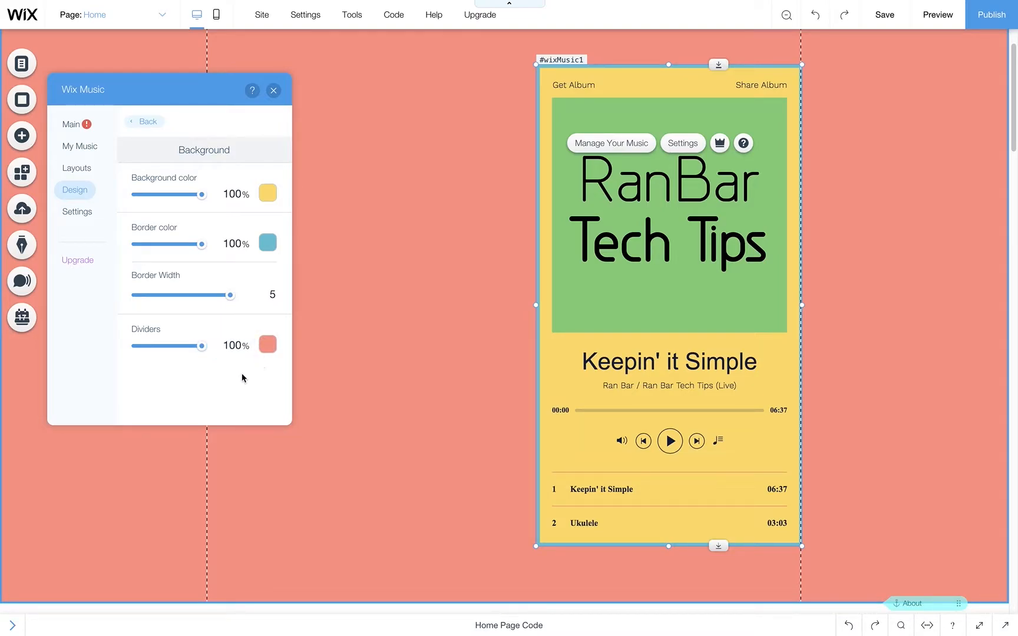
- Set the player's text color to the dark red site color #B04F41
{"action": "left_click", "coordinate": [145, 122]}
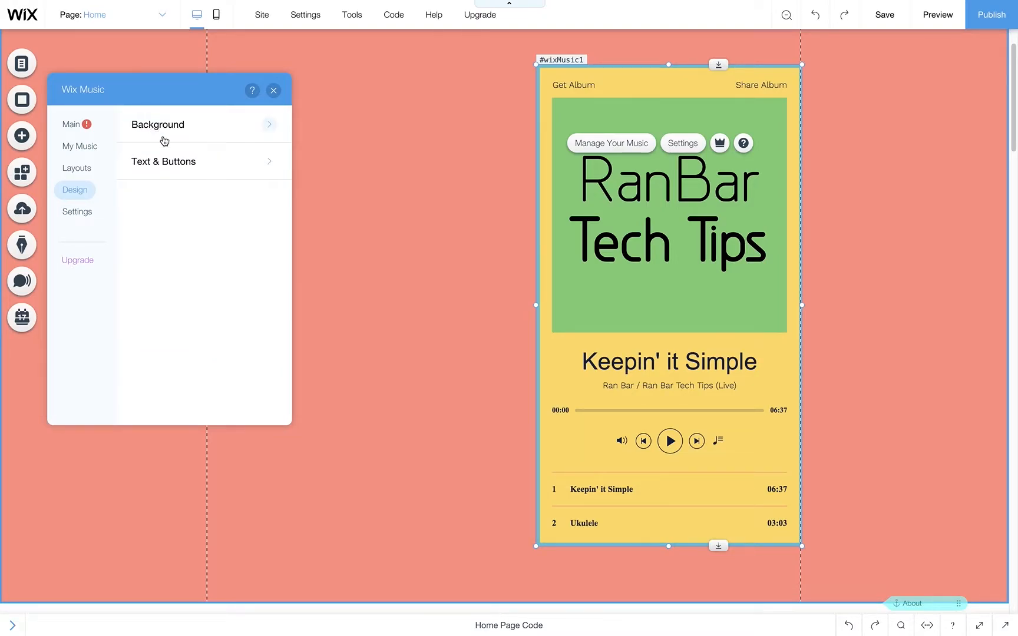
{"action": "left_click", "coordinate": [189, 167]}
{"action": "left_click", "coordinate": [268, 180]}
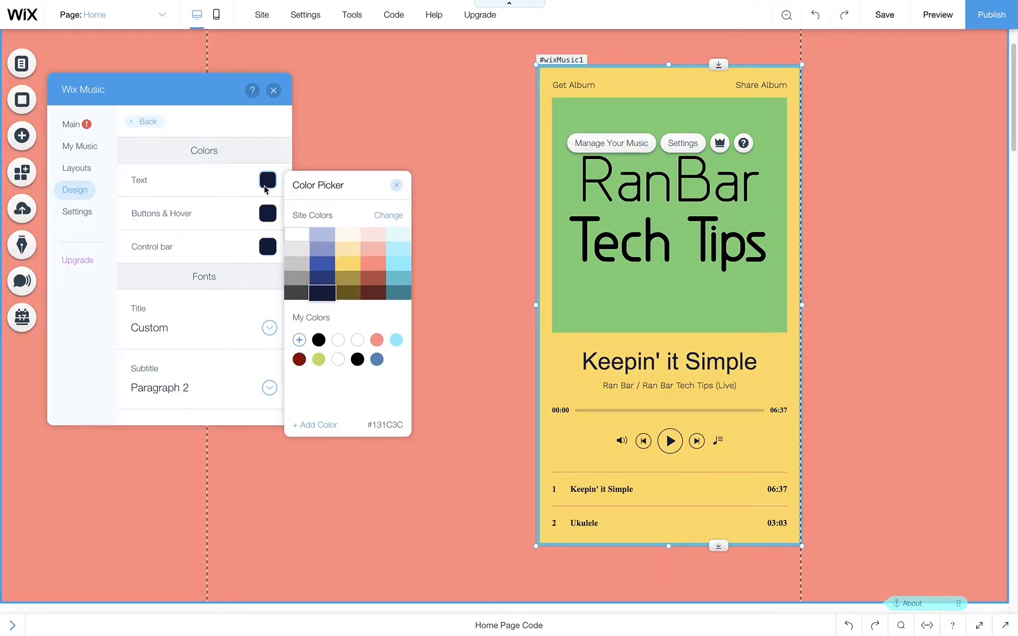
{"action": "left_click", "coordinate": [375, 278]}
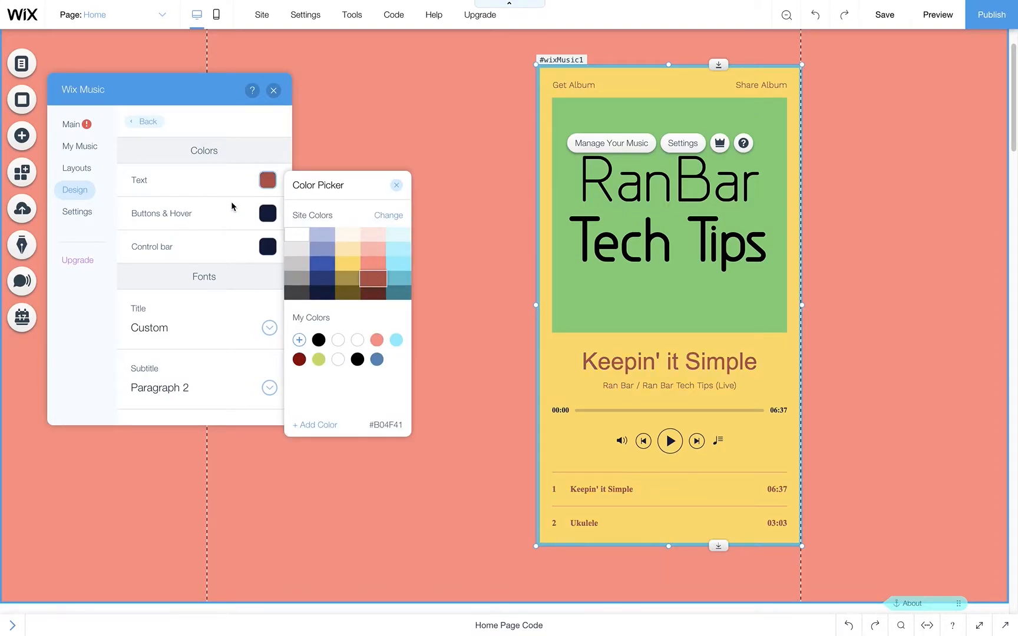
- Set the player's buttons and hover color to light blue #7EEAFF and its control bar color to blue #3A54B4
{"action": "left_click", "coordinate": [268, 213]}
{"action": "left_click", "coordinate": [397, 297]}
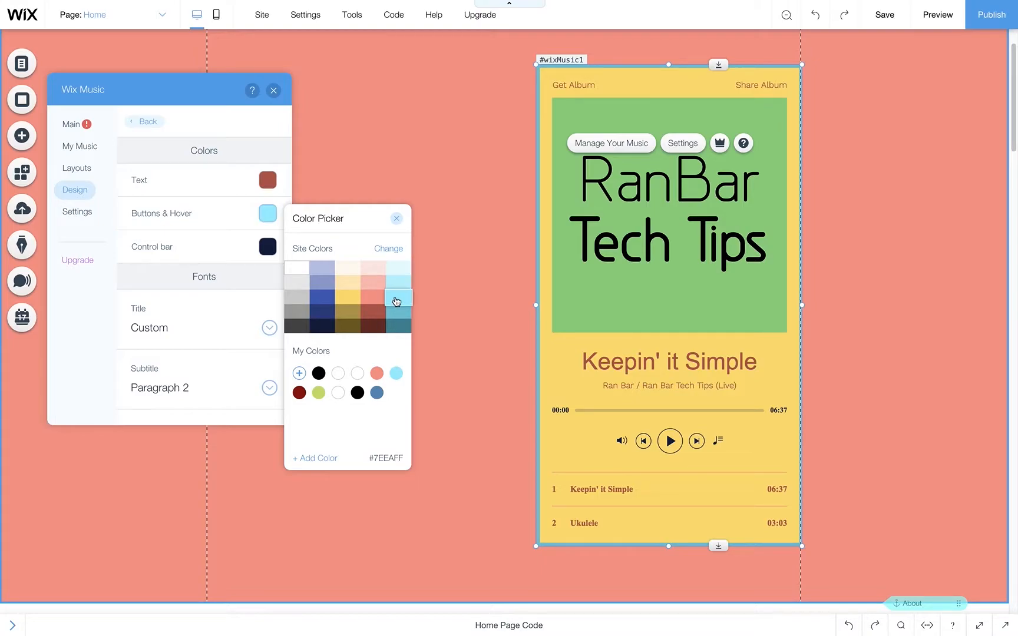
{"action": "left_click", "coordinate": [244, 247]}
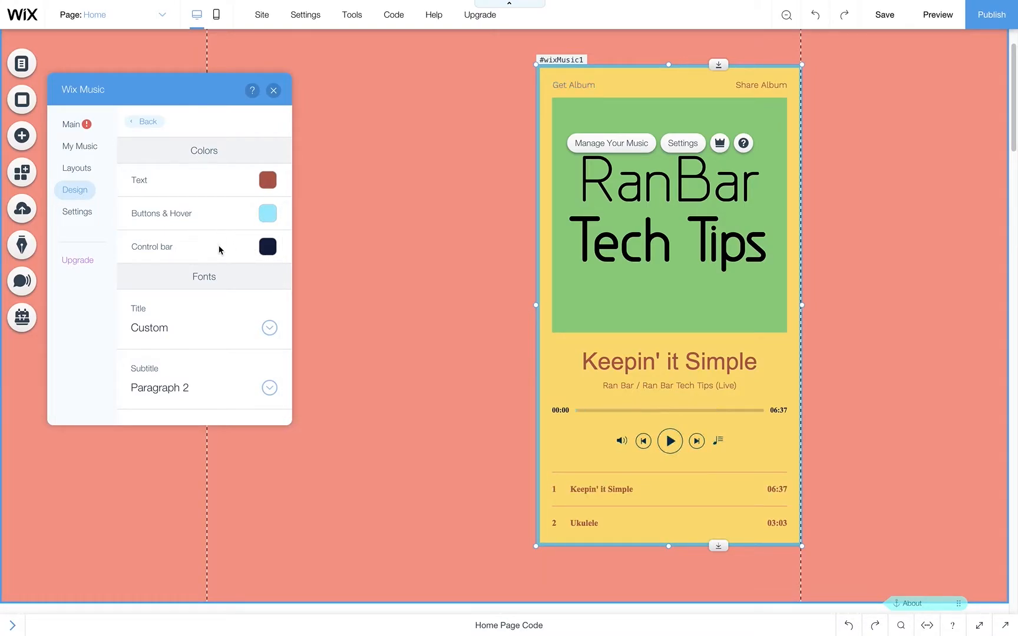
{"action": "left_click", "coordinate": [268, 247]}
{"action": "left_click", "coordinate": [322, 331]}
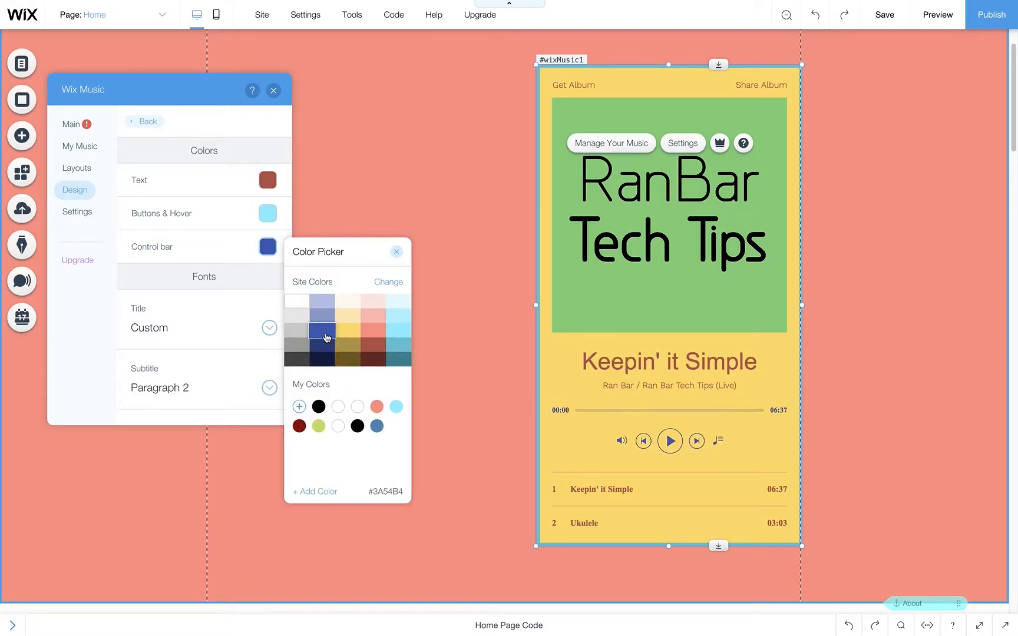
{"action": "left_click", "coordinate": [235, 272]}
- Change the font of the player's title to Courier New
{"action": "scroll", "coordinate": [223, 274], "scroll_direction": "down", "scroll_amount": 1}
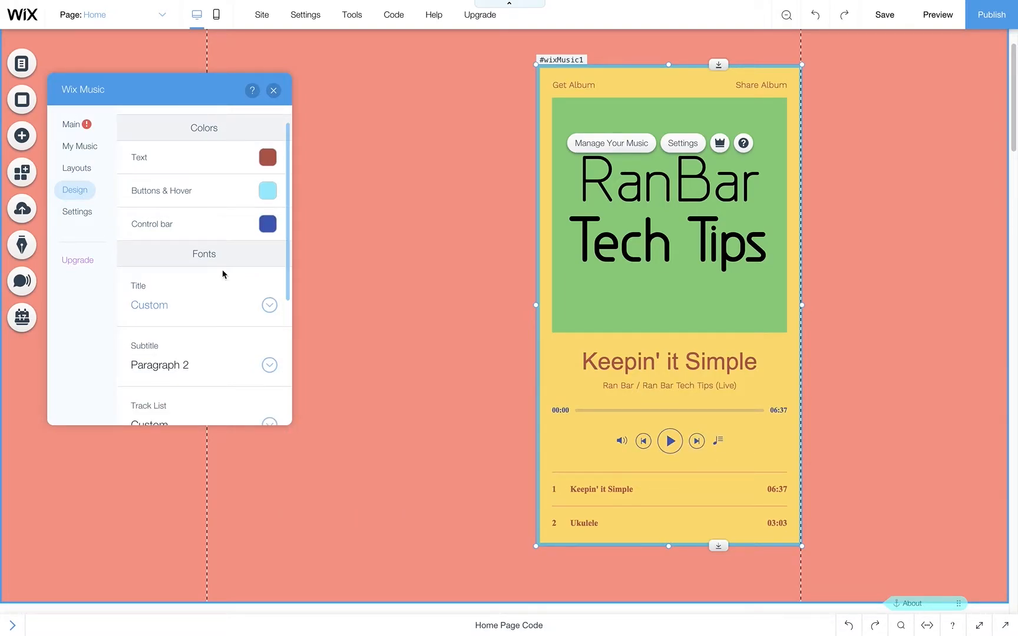
{"action": "left_click", "coordinate": [255, 325]}
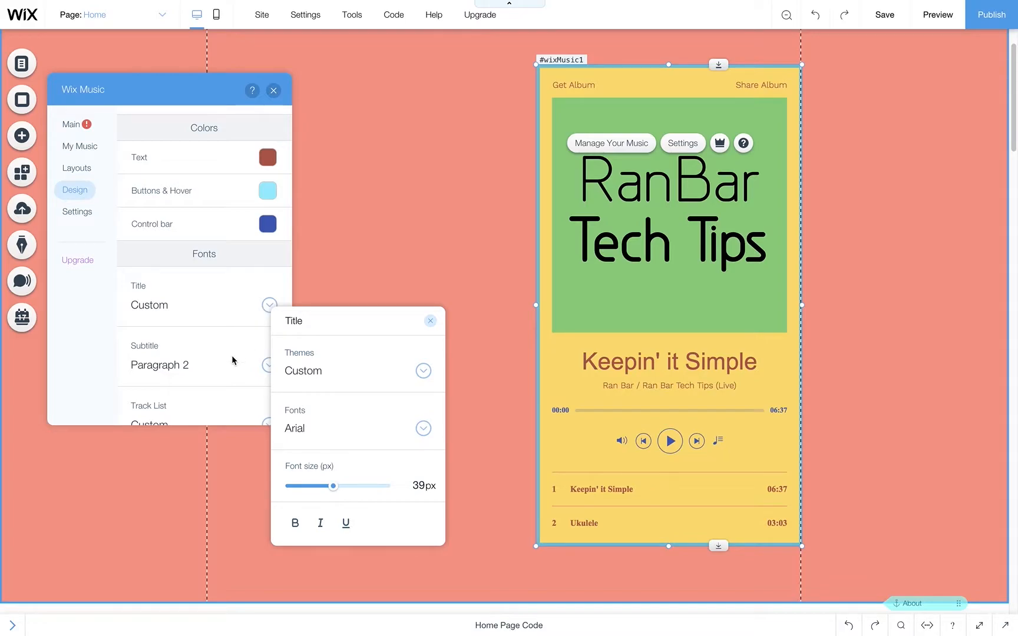
{"action": "left_click", "coordinate": [318, 429]}
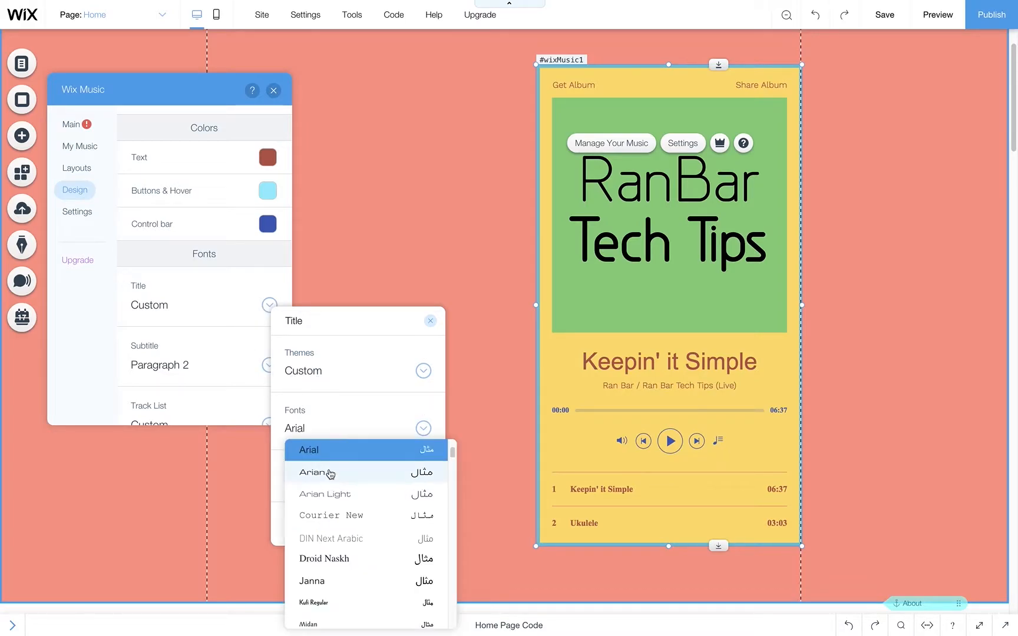
{"action": "left_click", "coordinate": [339, 518]}
- Change the font of the player's subtitle to Courier New
{"action": "scroll", "coordinate": [224, 309], "scroll_direction": "down", "scroll_amount": 2}
{"action": "left_click", "coordinate": [269, 317]}
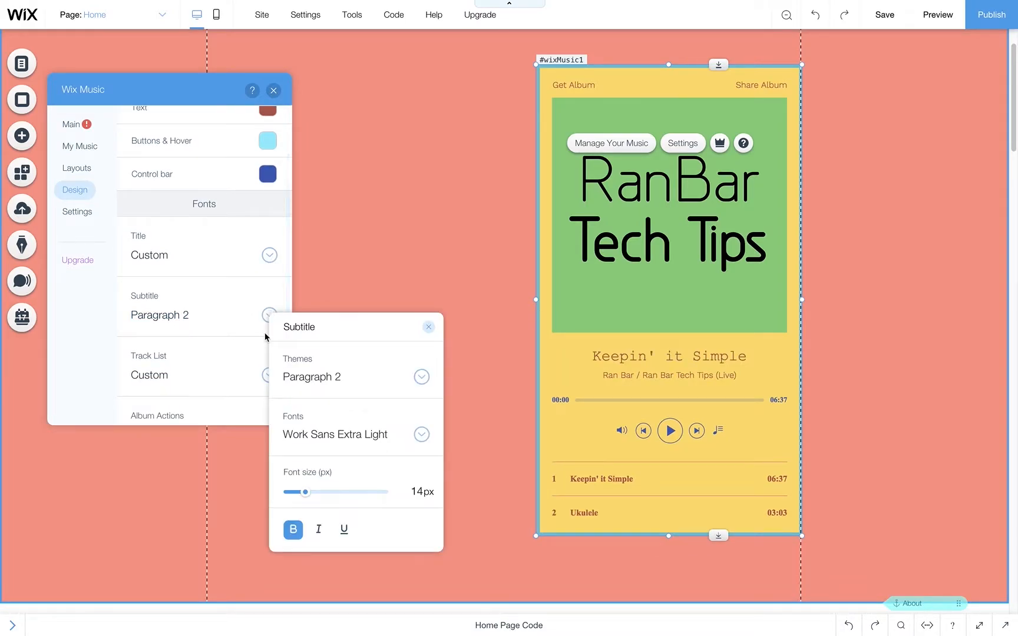
{"action": "left_click", "coordinate": [354, 434]}
{"action": "left_click", "coordinate": [325, 509]}
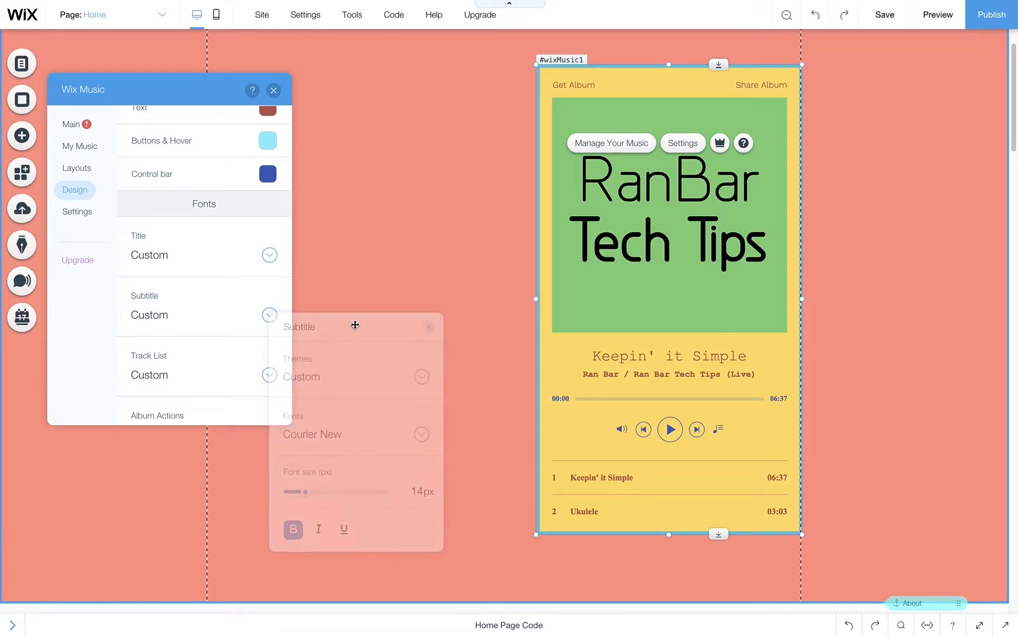
- View the font options for the player's track list and close them without changes
{"action": "scroll", "coordinate": [197, 363], "scroll_direction": "down", "scroll_amount": 1}
{"action": "left_click", "coordinate": [191, 324]}
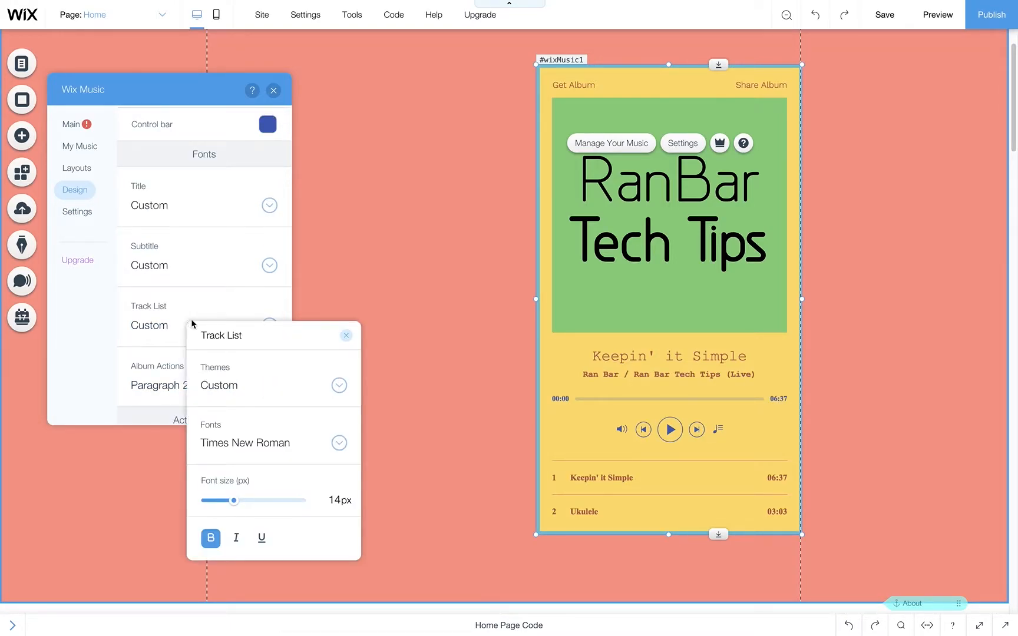
{"action": "scroll", "coordinate": [206, 278], "scroll_direction": "up", "scroll_amount": 2}
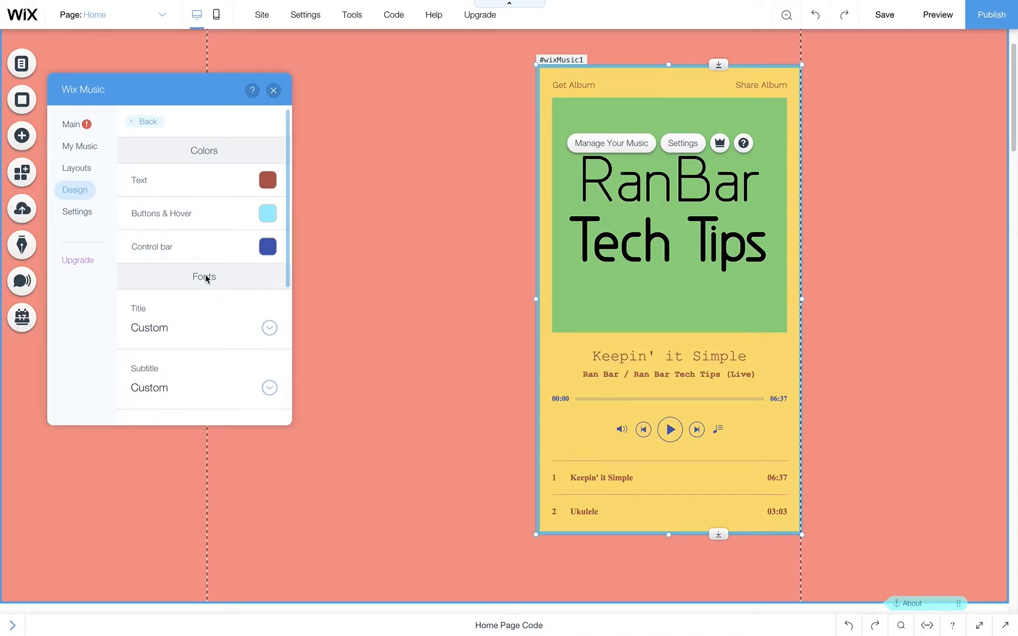
- Try the Horizontal and List layouts and the single-row control bar, ending on the Vertical layout with the centered control bar
{"action": "left_click", "coordinate": [76, 171]}
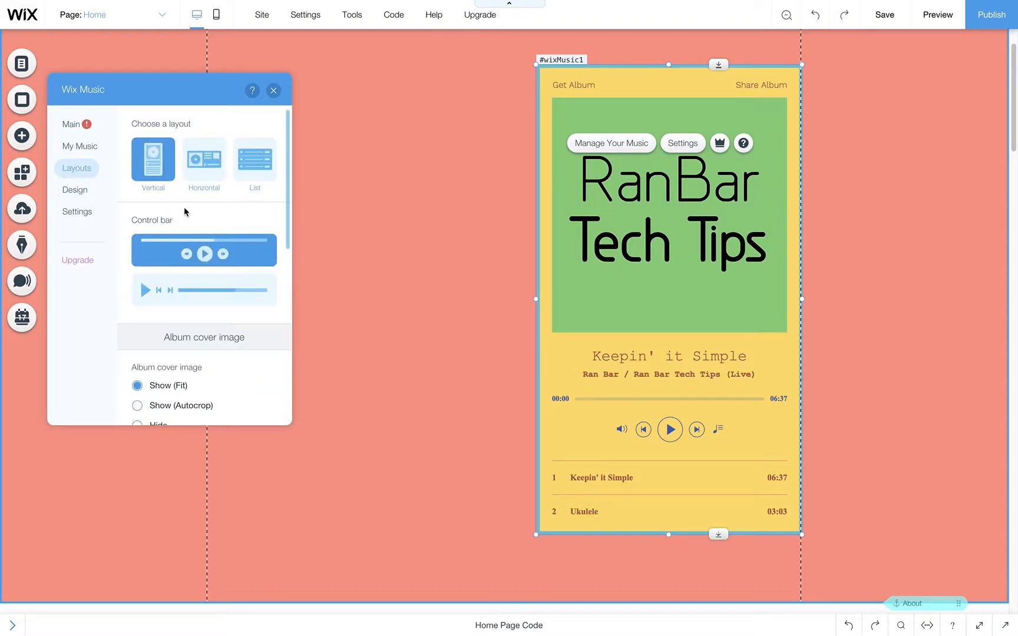
{"action": "left_click", "coordinate": [202, 169]}
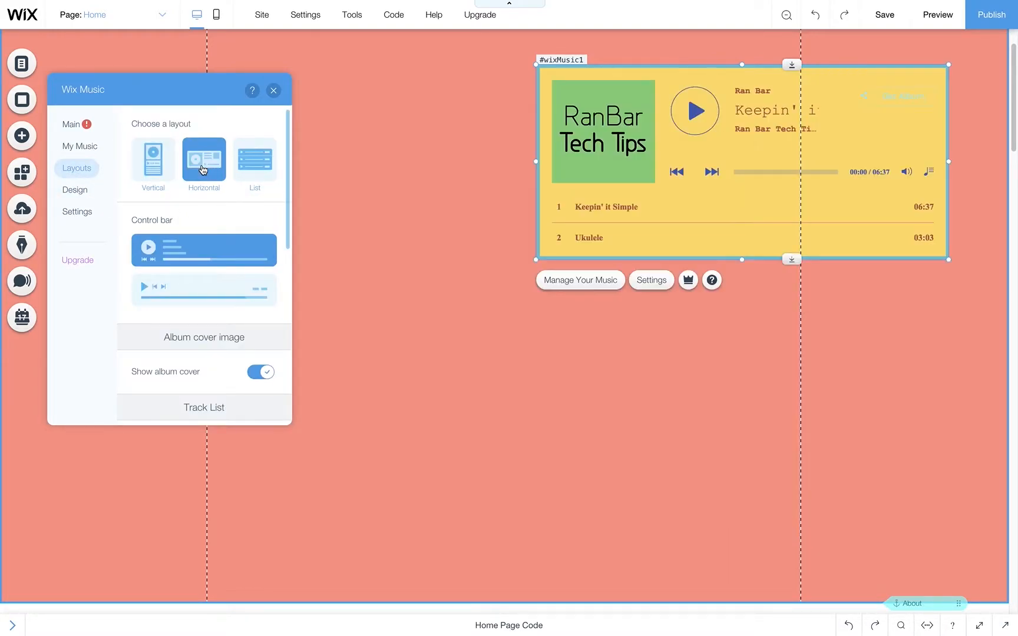
{"action": "left_click", "coordinate": [253, 170]}
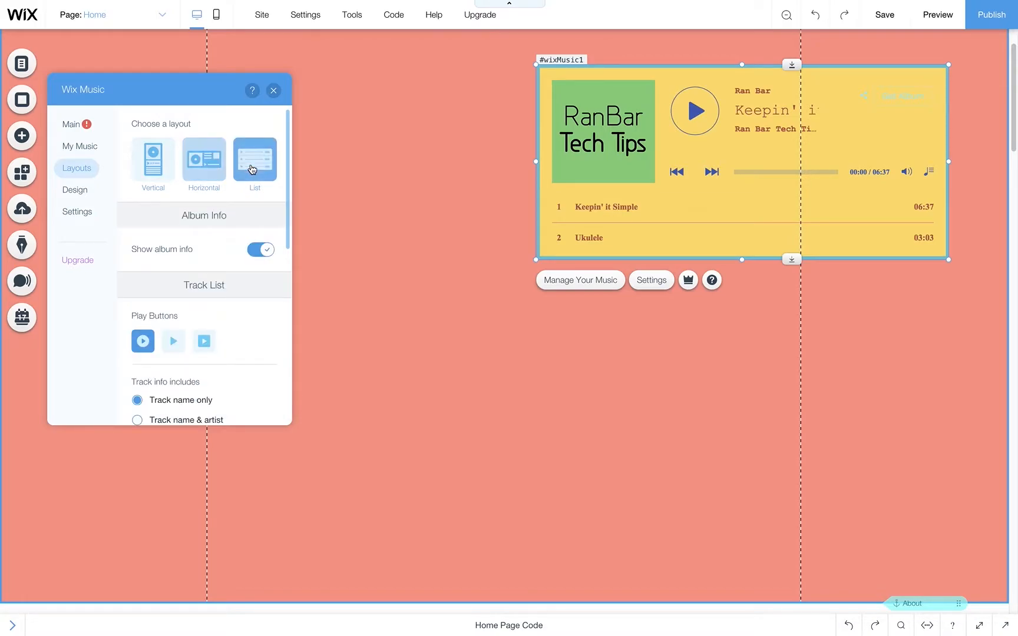
{"action": "left_click", "coordinate": [153, 165]}
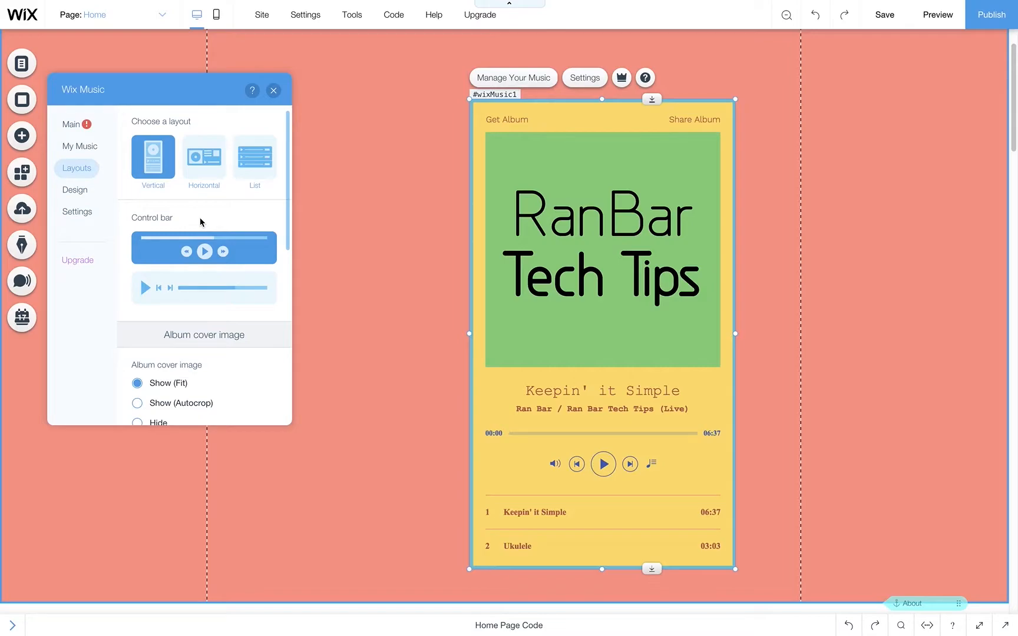
{"action": "left_click", "coordinate": [174, 287]}
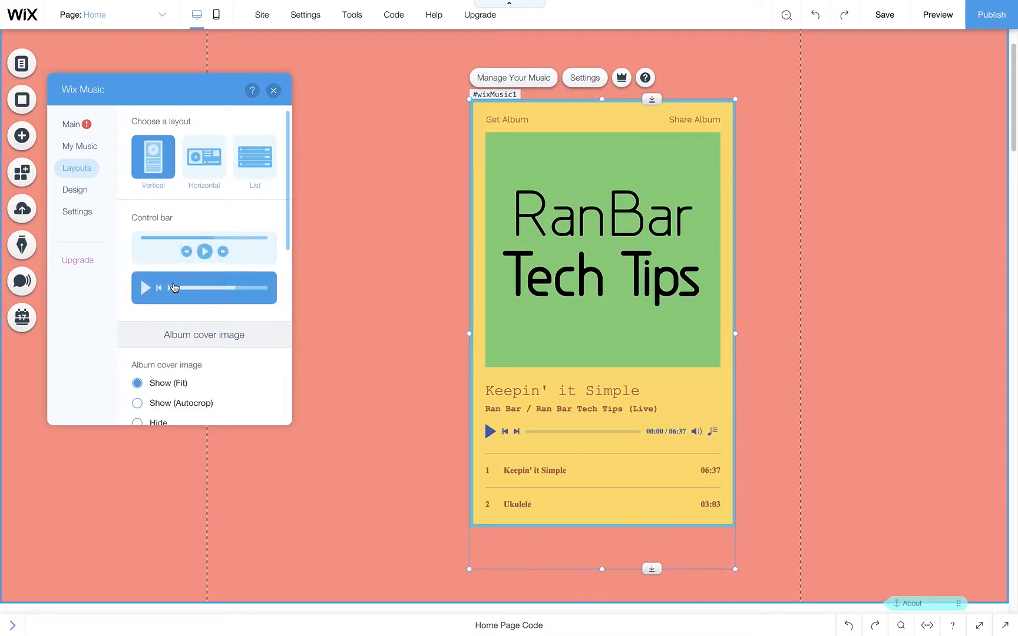
{"action": "left_click", "coordinate": [172, 263]}
- Try the Show (Autocrop) and Hide options for the album cover image and return to Show (Fit)
{"action": "scroll", "coordinate": [162, 268], "scroll_direction": "down", "scroll_amount": 3}
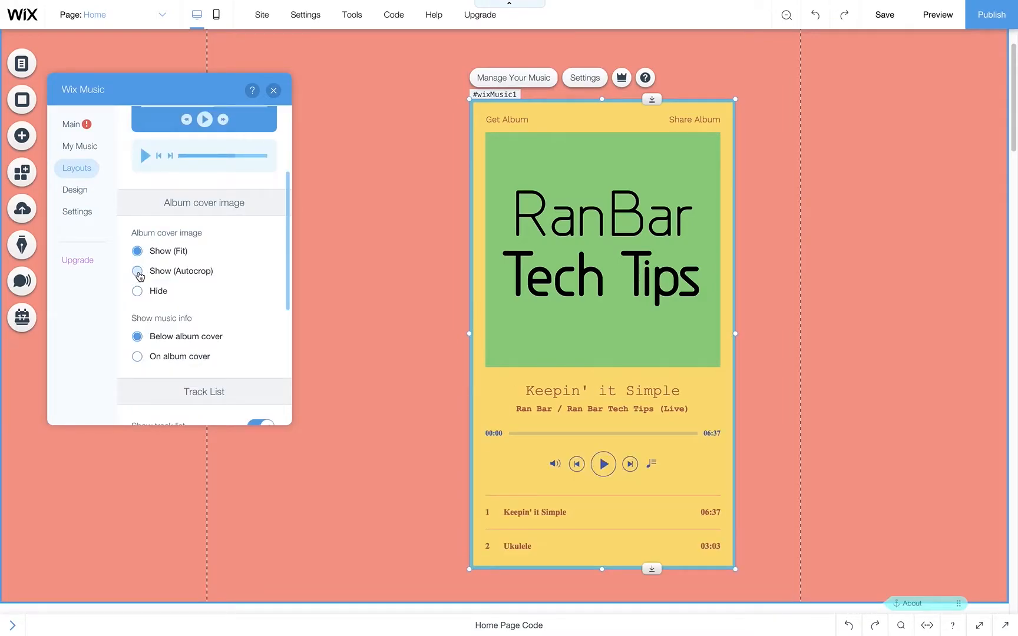
{"action": "left_click", "coordinate": [138, 272]}
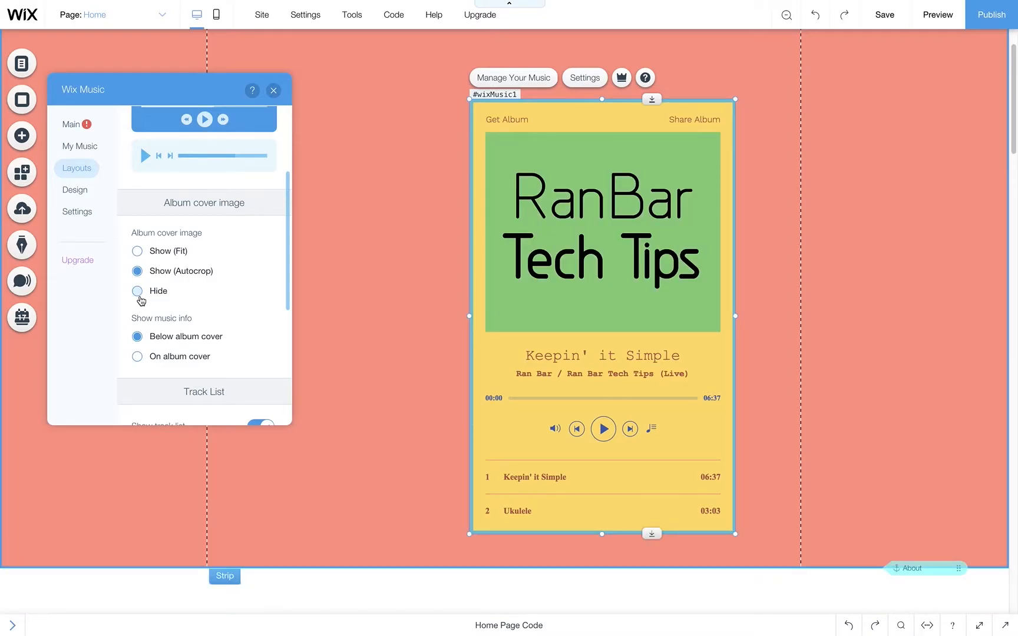
{"action": "left_click", "coordinate": [139, 291]}
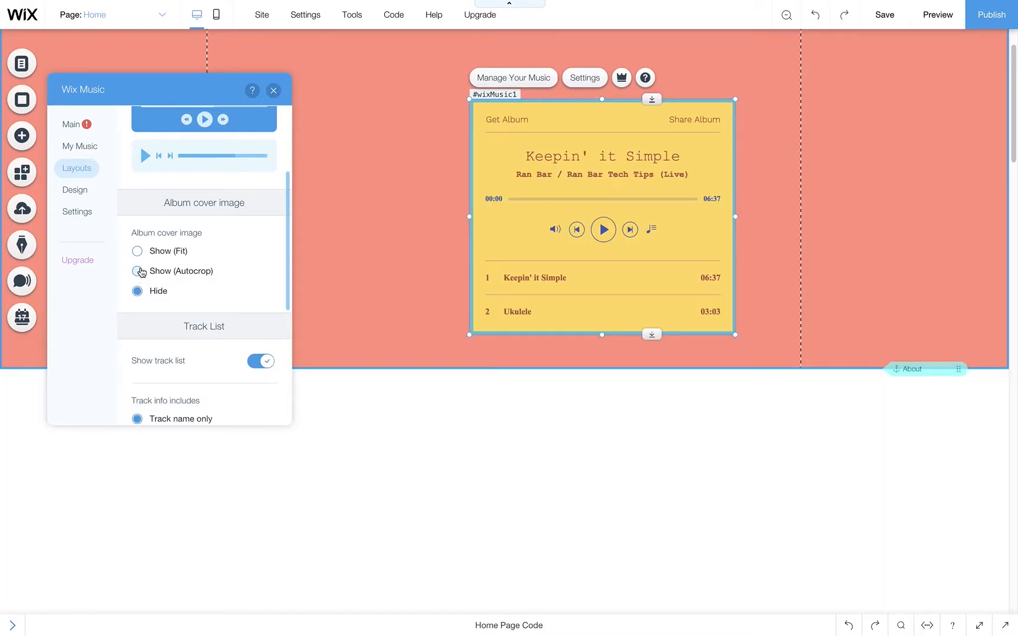
{"action": "left_click", "coordinate": [137, 271]}
{"action": "left_click", "coordinate": [138, 251]}
- Try showing the music info on the album cover and return it to Below album cover
{"action": "scroll", "coordinate": [211, 267], "scroll_direction": "down", "scroll_amount": 1}
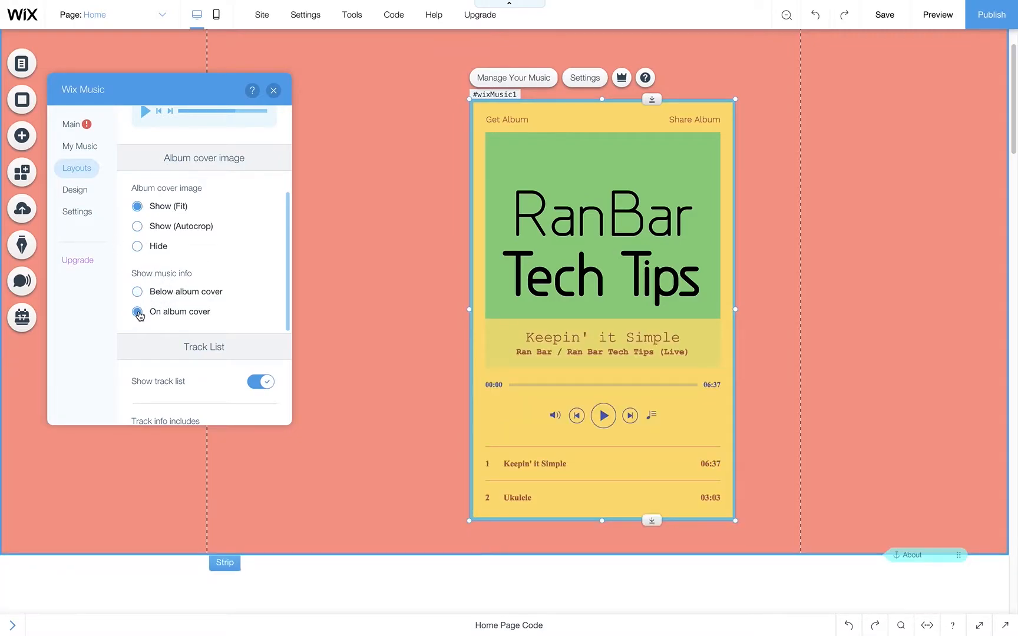
{"action": "left_click", "coordinate": [138, 291]}
{"action": "scroll", "coordinate": [180, 283], "scroll_direction": "down", "scroll_amount": 3}
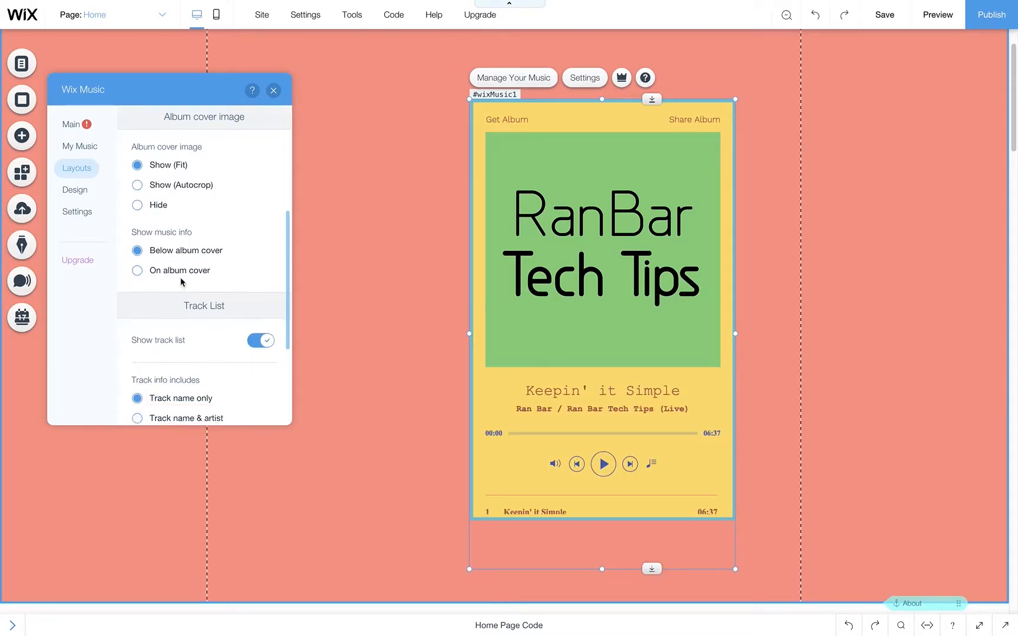
- Try hiding the track list and showing Track name & artist, returning to a visible list with Track name only
{"action": "scroll", "coordinate": [184, 284], "scroll_direction": "down", "scroll_amount": 1}
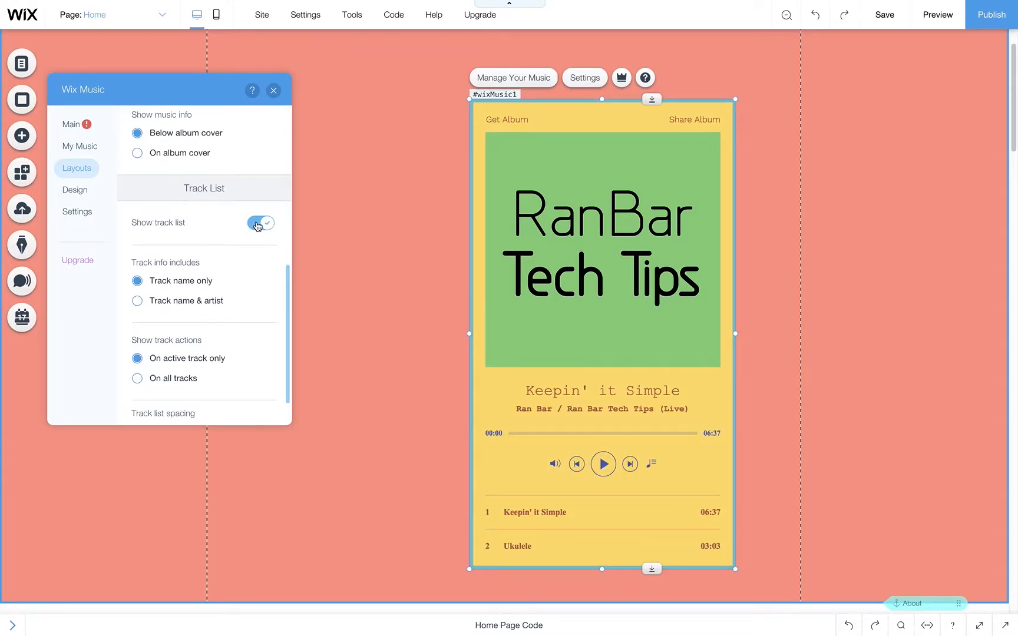
{"action": "left_click", "coordinate": [260, 227]}
{"action": "left_click", "coordinate": [254, 391]}
{"action": "scroll", "coordinate": [229, 349], "scroll_direction": "down", "scroll_amount": 1}
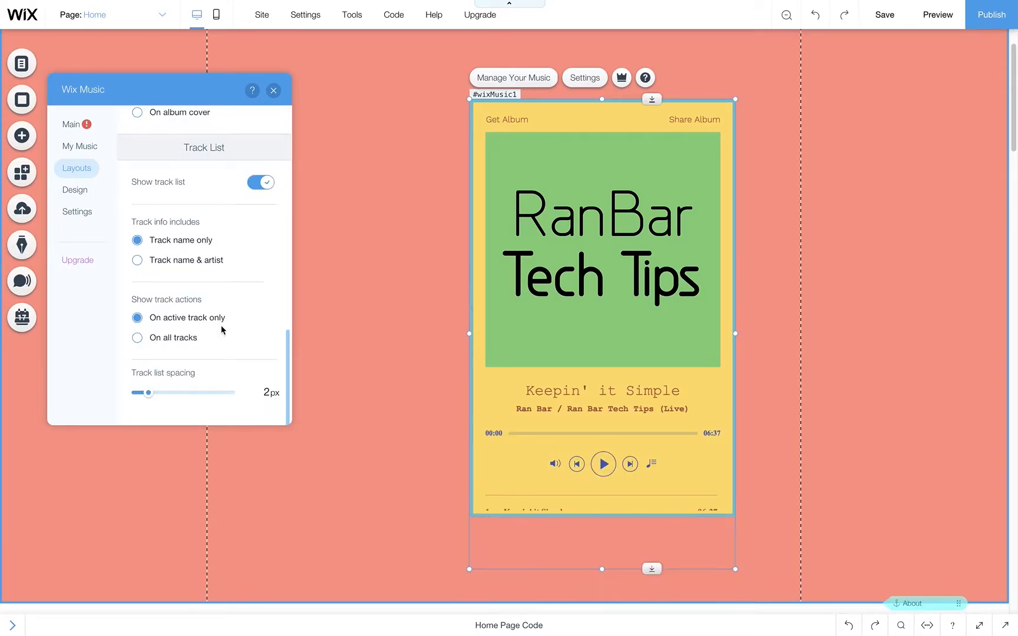
{"action": "left_click", "coordinate": [138, 261]}
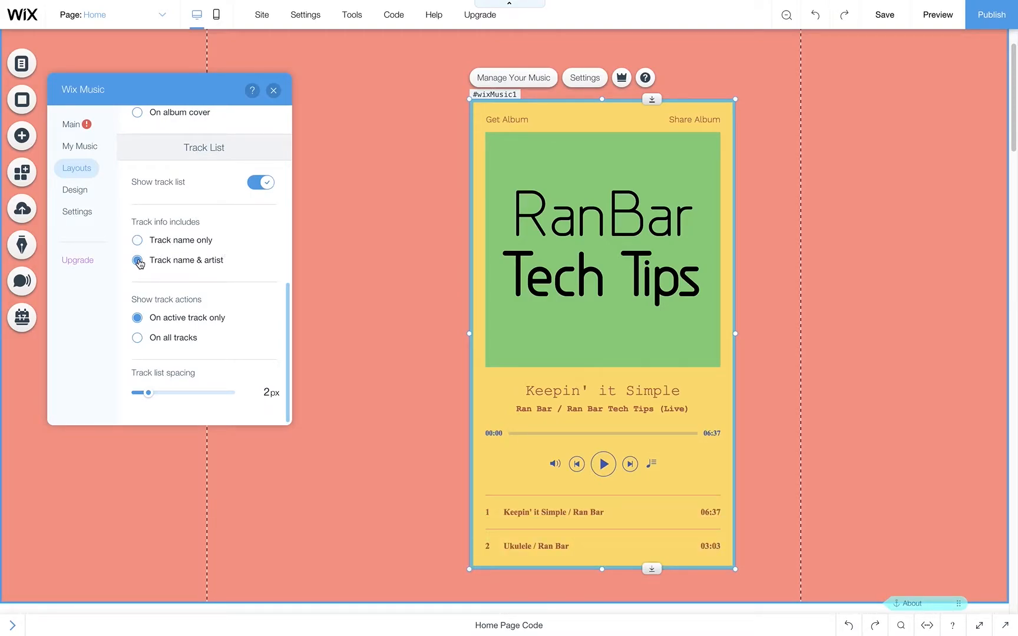
{"action": "left_click", "coordinate": [137, 241]}
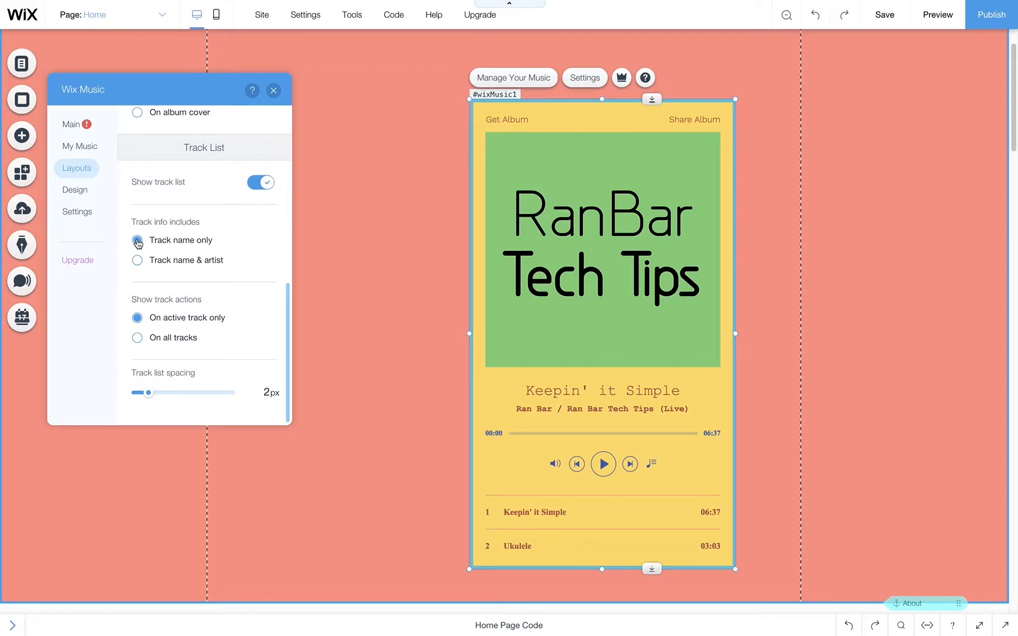
- Try track actions on all tracks, return to On active track only, and set the track list spacing to 8 px
{"action": "left_click", "coordinate": [138, 339]}
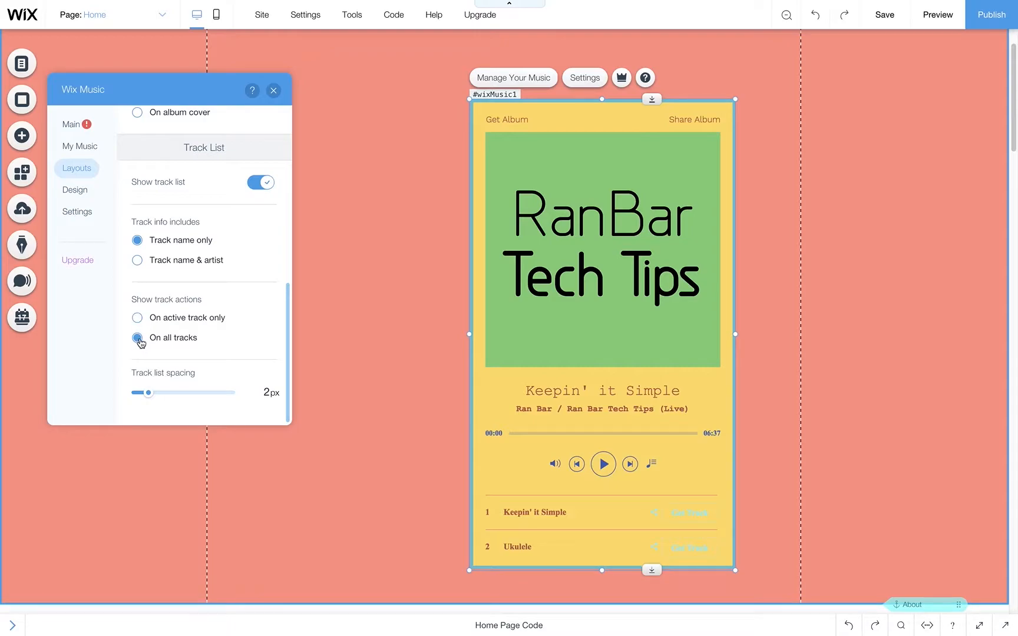
{"action": "left_click", "coordinate": [138, 317]}
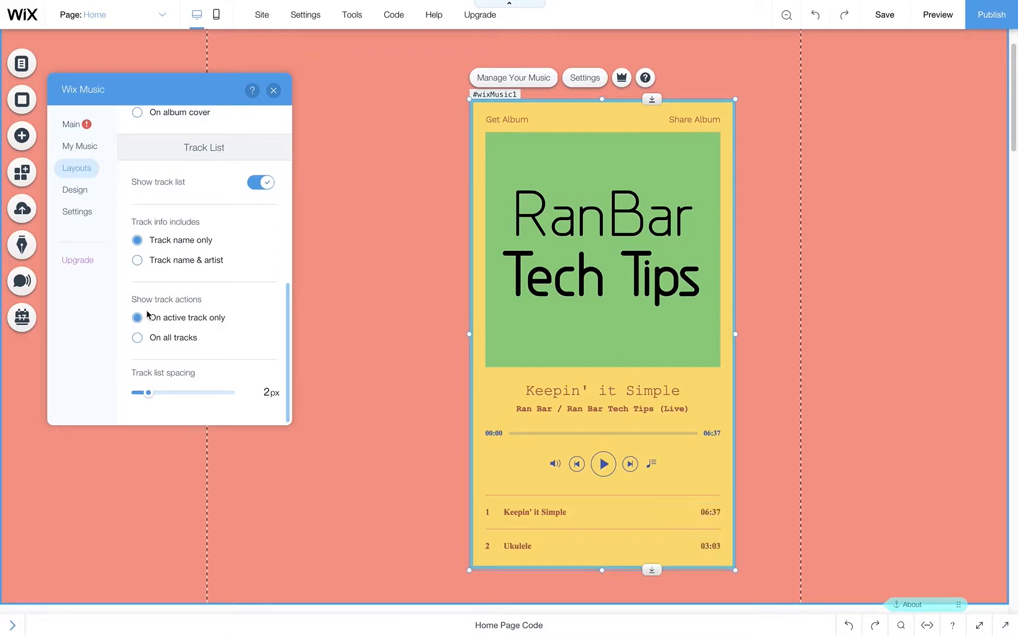
{"action": "left_click_drag", "start_coordinate": [150, 394], "coordinate": [186, 393]}
- Switch the player to the Horizontal layout and compare both control bars, ending on the one with the progress line beneath the controls
{"action": "scroll", "coordinate": [183, 238], "scroll_direction": "up", "scroll_amount": 6}
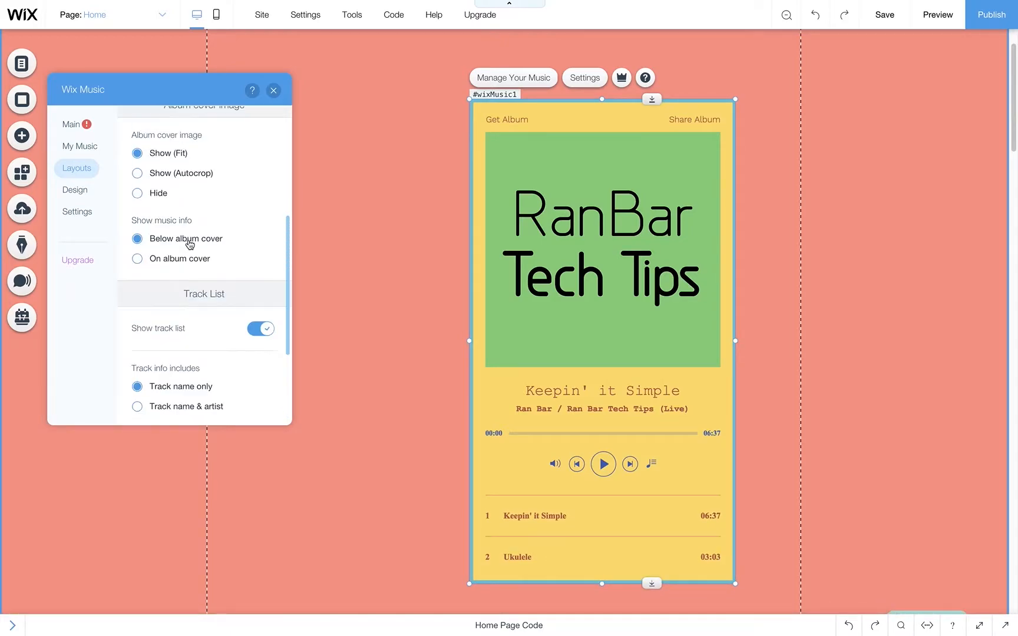
{"action": "left_click", "coordinate": [199, 174]}
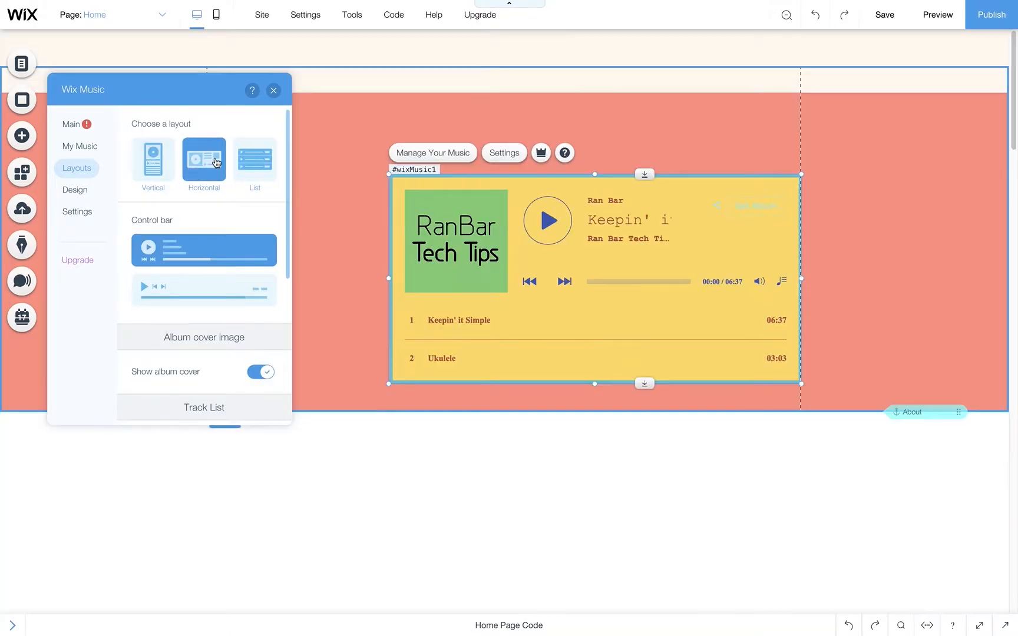
{"action": "left_click", "coordinate": [212, 286]}
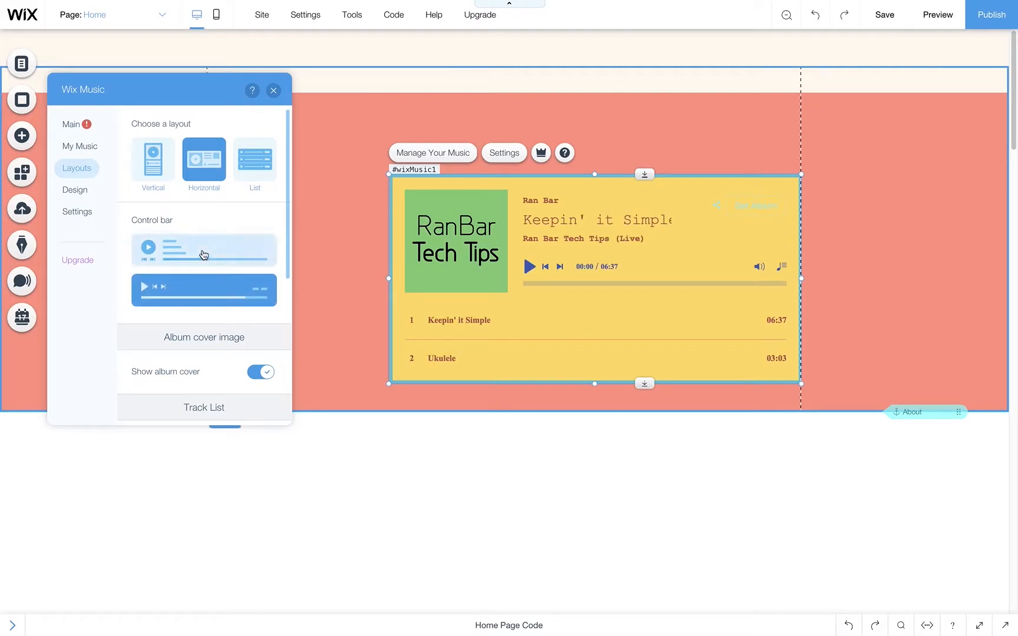
{"action": "left_click", "coordinate": [213, 264]}
{"action": "left_click", "coordinate": [220, 289]}
- Try hiding the album cover and the track list in the Horizontal layout, and show each of them again
{"action": "scroll", "coordinate": [228, 316], "scroll_direction": "down", "scroll_amount": 3}
{"action": "left_click", "coordinate": [253, 274]}
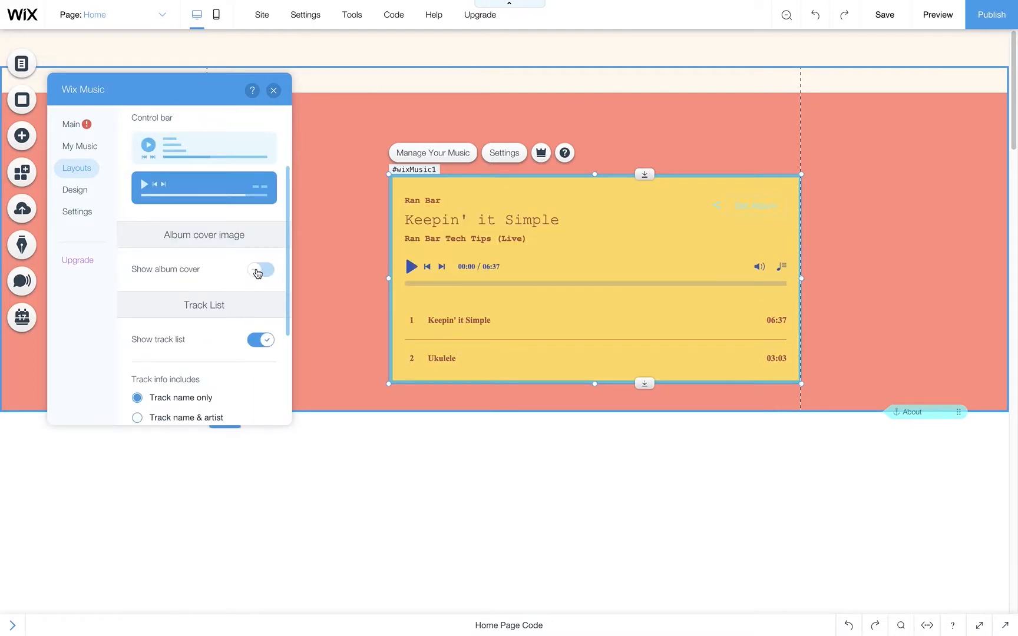
{"action": "left_click", "coordinate": [258, 275]}
{"action": "scroll", "coordinate": [225, 268], "scroll_direction": "down", "scroll_amount": 2}
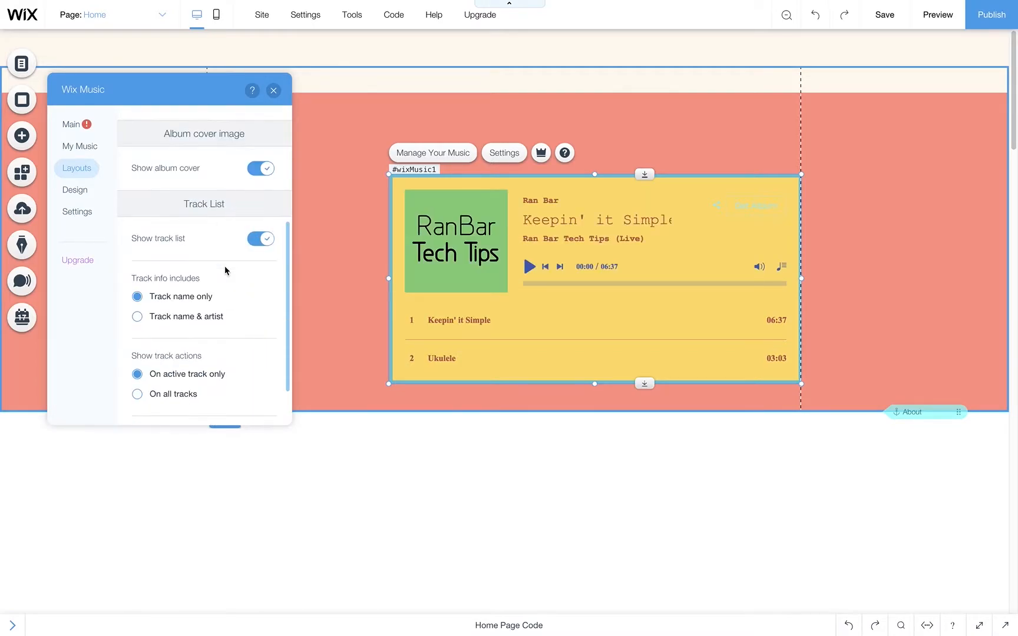
{"action": "left_click", "coordinate": [257, 238]}
{"action": "left_click", "coordinate": [261, 390]}
- Try Track name & artist and track actions on all tracks in the Horizontal layout, then restore Track name only and On active track only
{"action": "scroll", "coordinate": [215, 209], "scroll_direction": "down", "scroll_amount": 3}
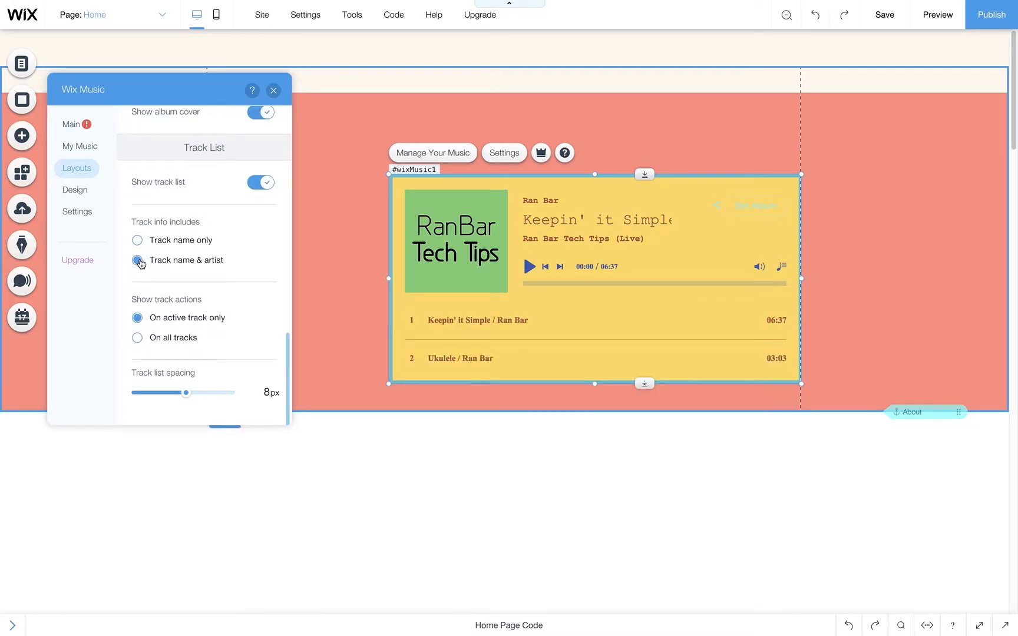
{"action": "left_click", "coordinate": [137, 239]}
{"action": "left_click", "coordinate": [137, 337]}
{"action": "left_click", "coordinate": [137, 317]}
- Switch the player to the List layout and toggle the album info off and back on
{"action": "scroll", "coordinate": [212, 236], "scroll_direction": "up", "scroll_amount": 5}
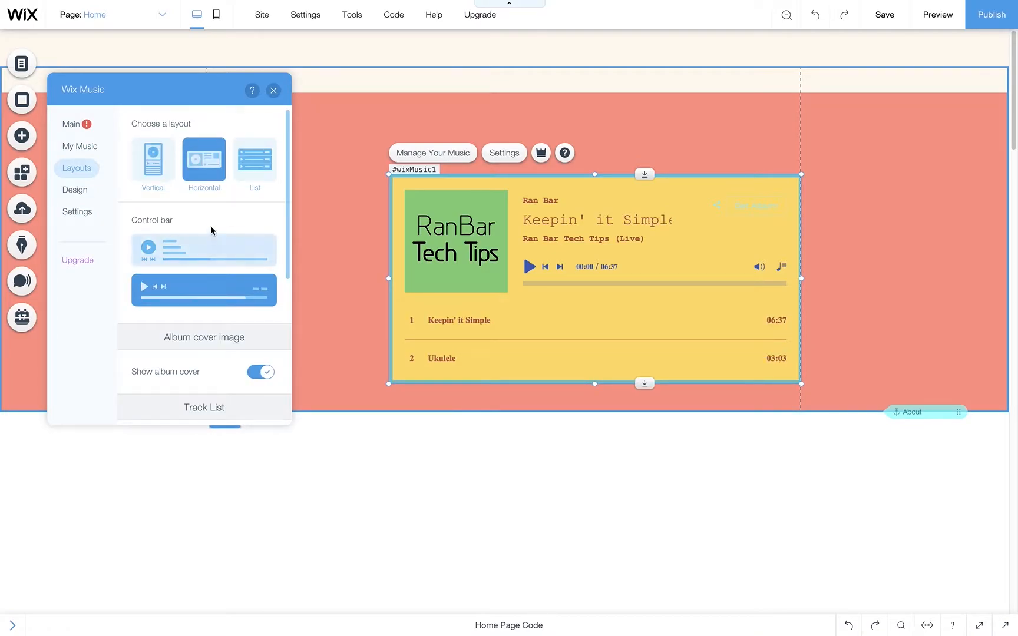
{"action": "left_click", "coordinate": [253, 165]}
{"action": "left_click", "coordinate": [260, 251]}
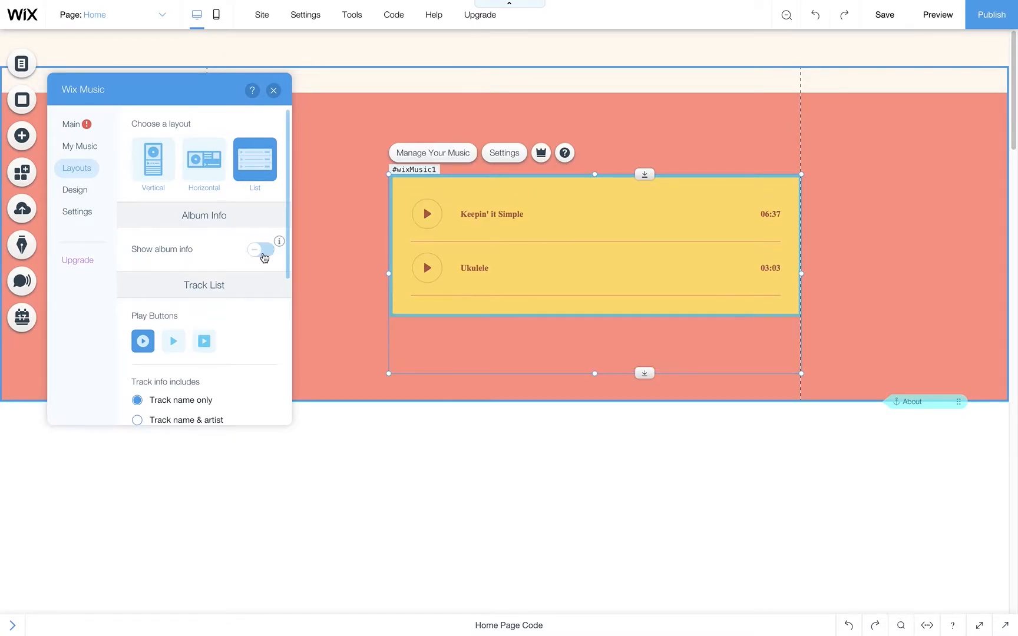
{"action": "left_click", "coordinate": [259, 253]}
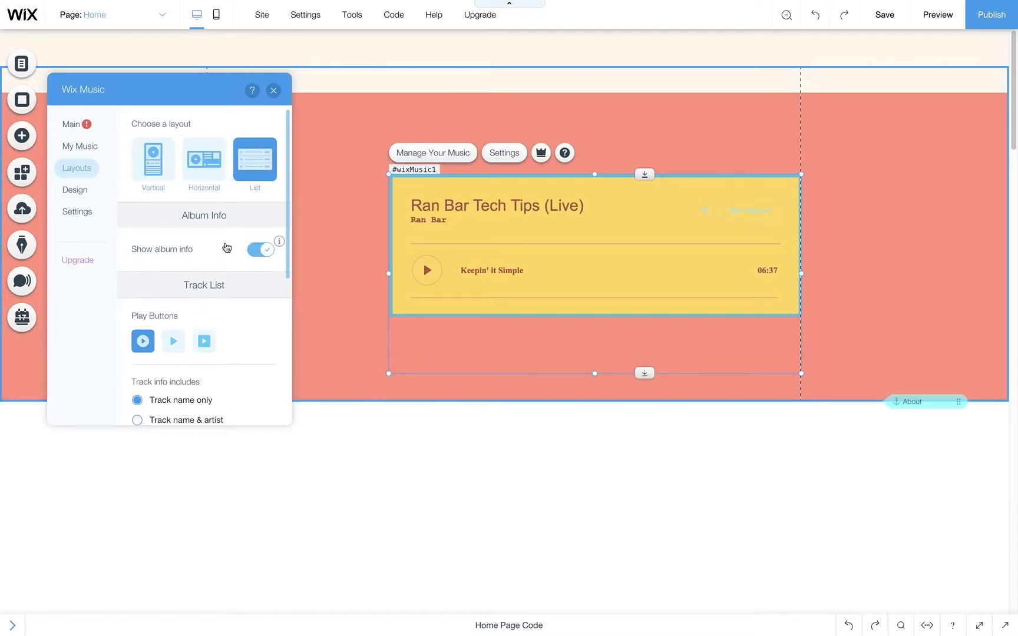
- Try the plain triangle play buttons for the track list and set the play buttons to Cover Image
{"action": "scroll", "coordinate": [222, 258], "scroll_direction": "down", "scroll_amount": 1}
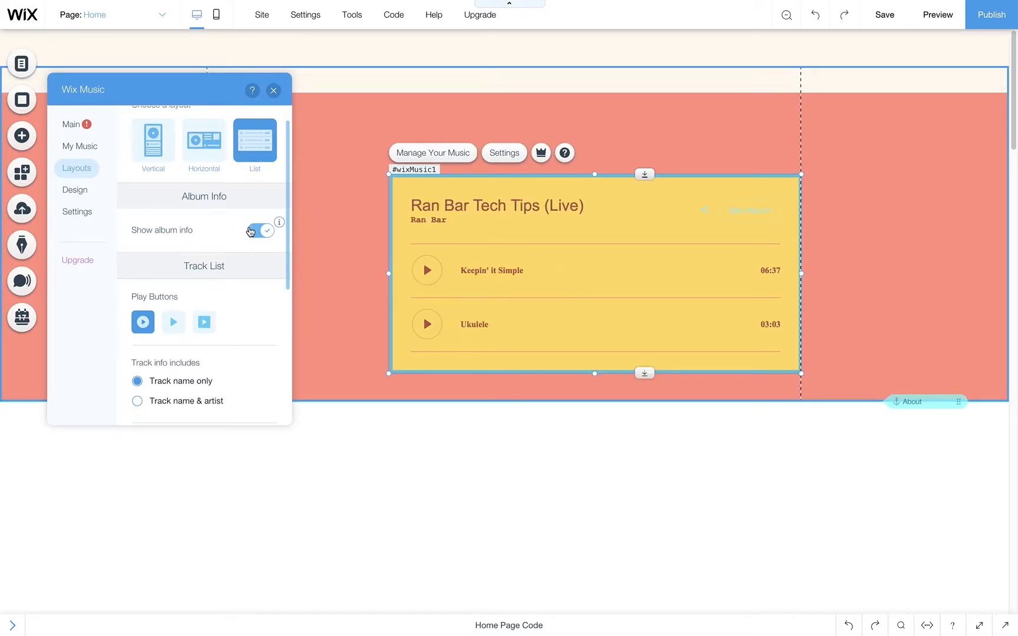
{"action": "left_click", "coordinate": [173, 322]}
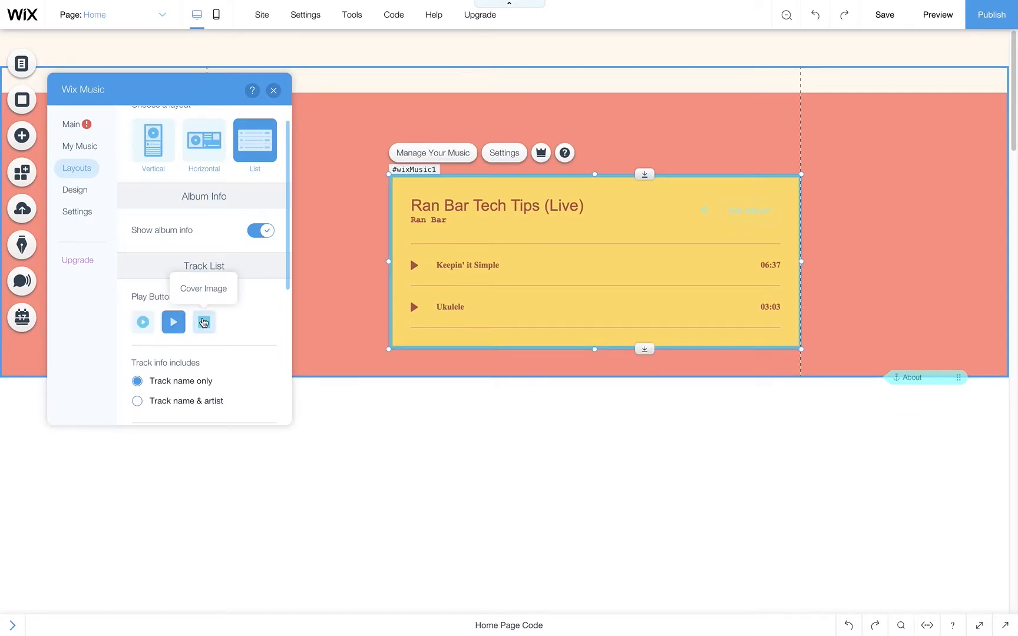
{"action": "left_click", "coordinate": [204, 321]}
- Try Track name & artist and actions on all tracks in the List layout, returning to Track name only and On active track only
{"action": "scroll", "coordinate": [230, 303], "scroll_direction": "down", "scroll_amount": 10}
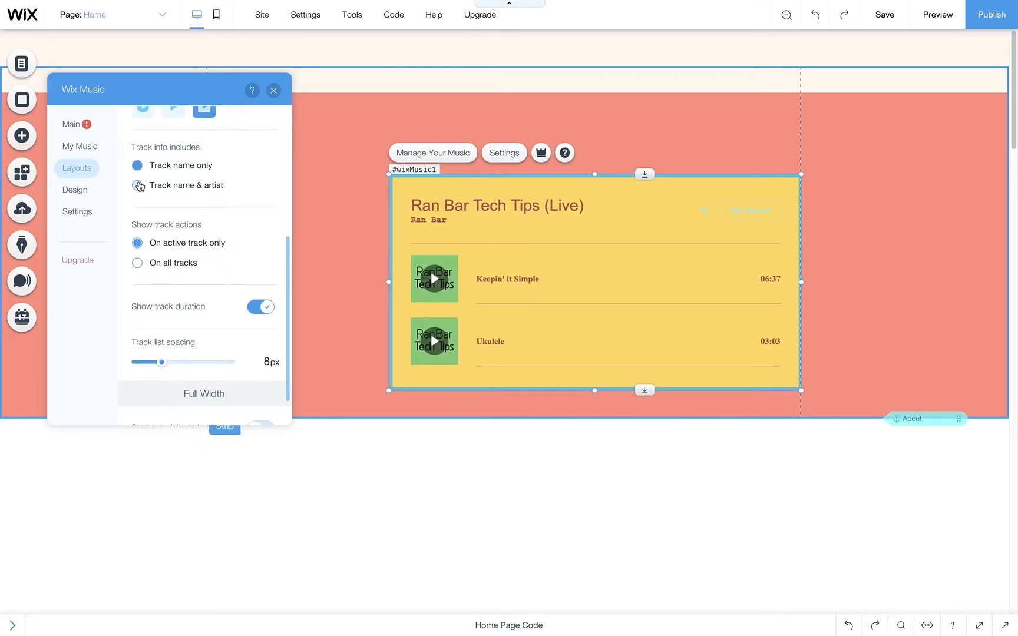
{"action": "left_click", "coordinate": [139, 187]}
{"action": "left_click", "coordinate": [137, 165]}
{"action": "left_click", "coordinate": [138, 263]}
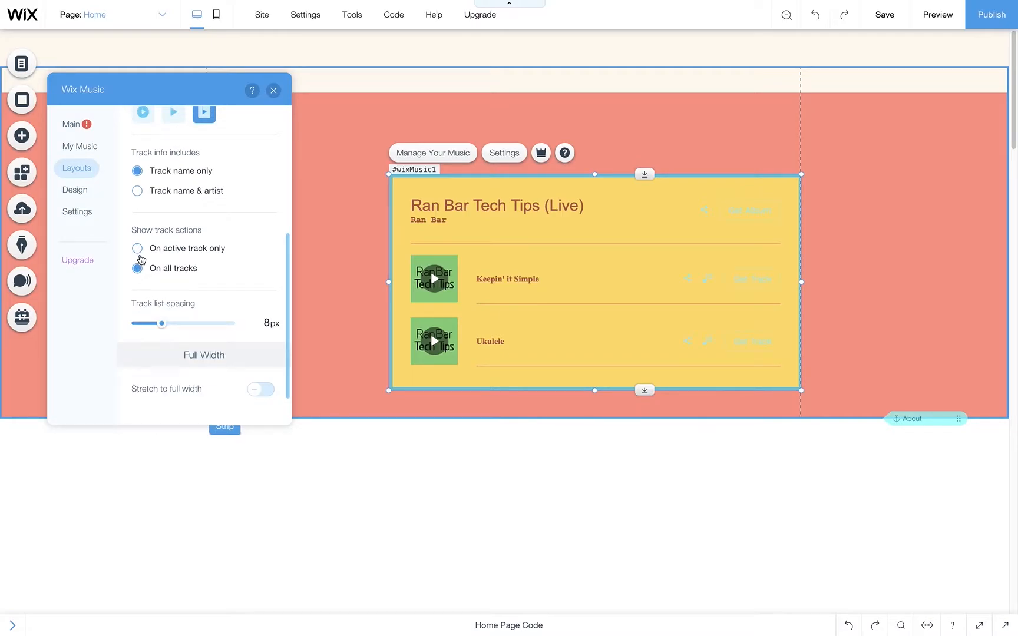
{"action": "left_click", "coordinate": [138, 247]}
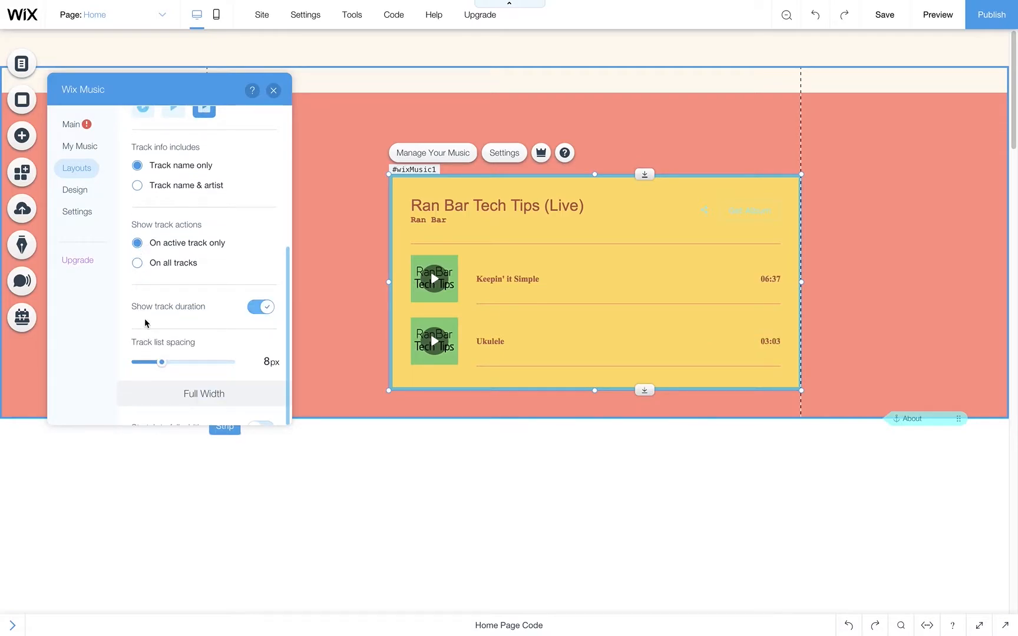
- Toggle the track duration off and back on, and set the List layout's track spacing to 14 px
{"action": "left_click", "coordinate": [259, 308]}
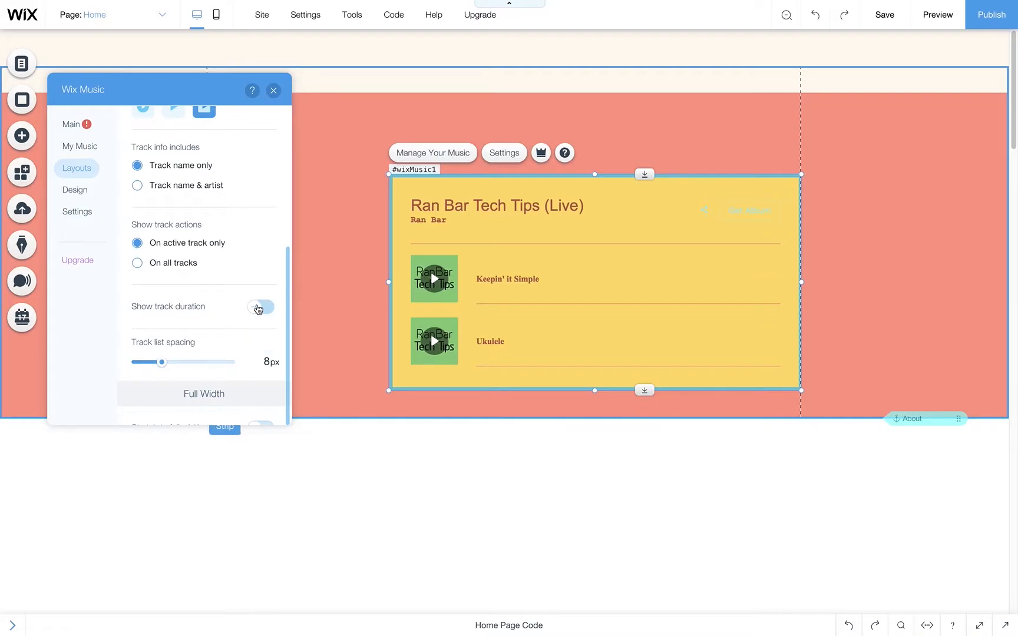
{"action": "left_click", "coordinate": [261, 308]}
{"action": "scroll", "coordinate": [238, 304], "scroll_direction": "down", "scroll_amount": 1}
{"action": "mouse_move", "coordinate": [162, 323]}
{"action": "left_mouse_down"}
{"action": "mouse_move", "coordinate": [196, 325]}
{"action": "mouse_move", "coordinate": [180, 323]}
{"action": "left_mouse_up"}
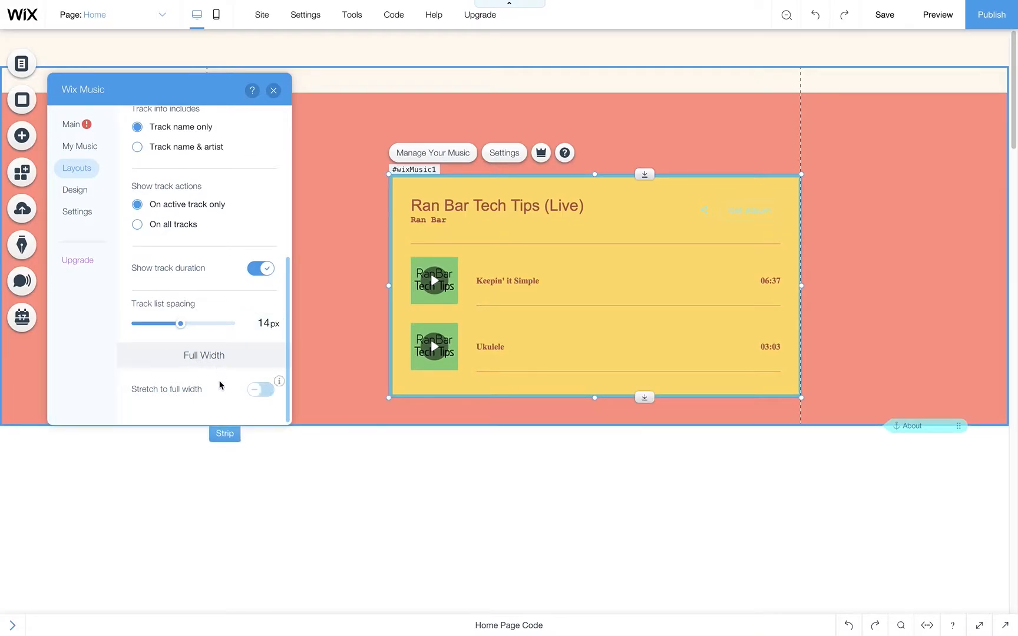
- Try stretching the player to full width, turn the stretch off, and move the player back to the middle of the strip
{"action": "left_click", "coordinate": [261, 391]}
{"action": "left_click", "coordinate": [264, 391]}
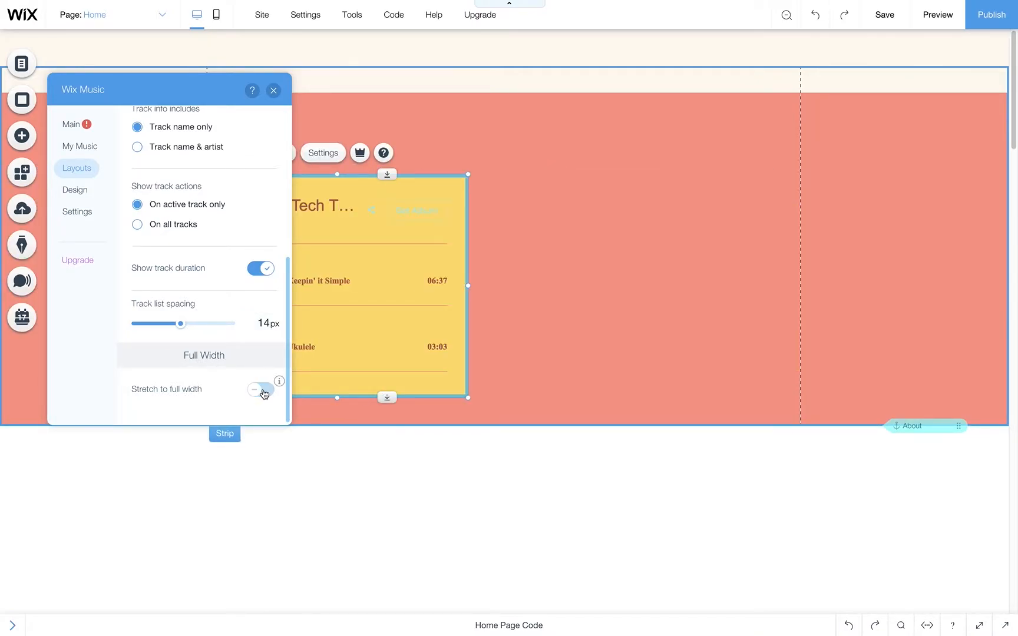
{"action": "left_click_drag", "start_coordinate": [340, 227], "coordinate": [559, 276]}
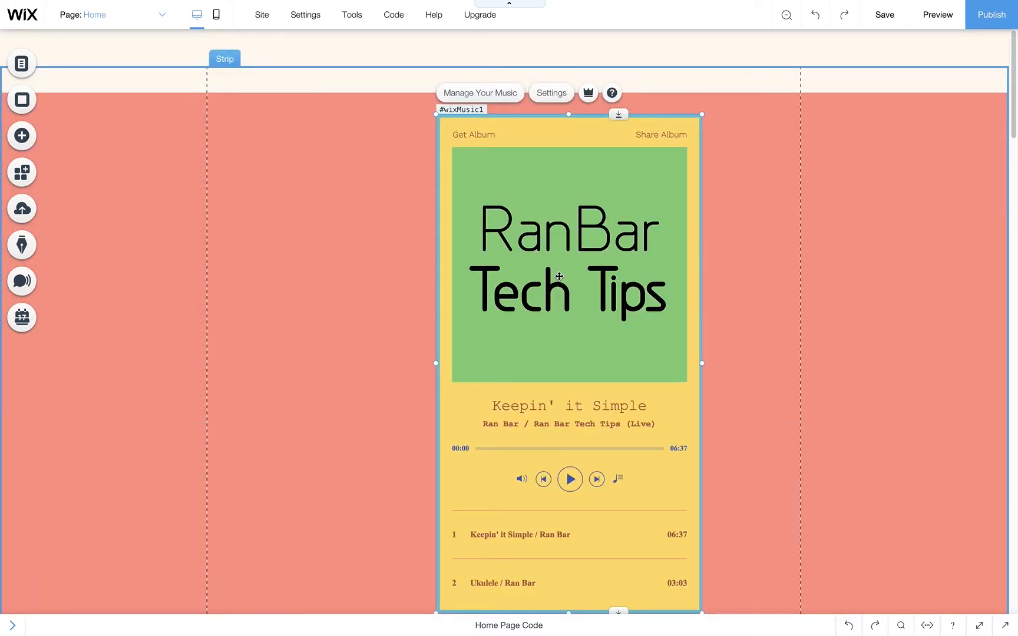
- Choose the white-cover playlist as the music for this player and close the player settings
{"action": "left_click", "coordinate": [653, 260]}
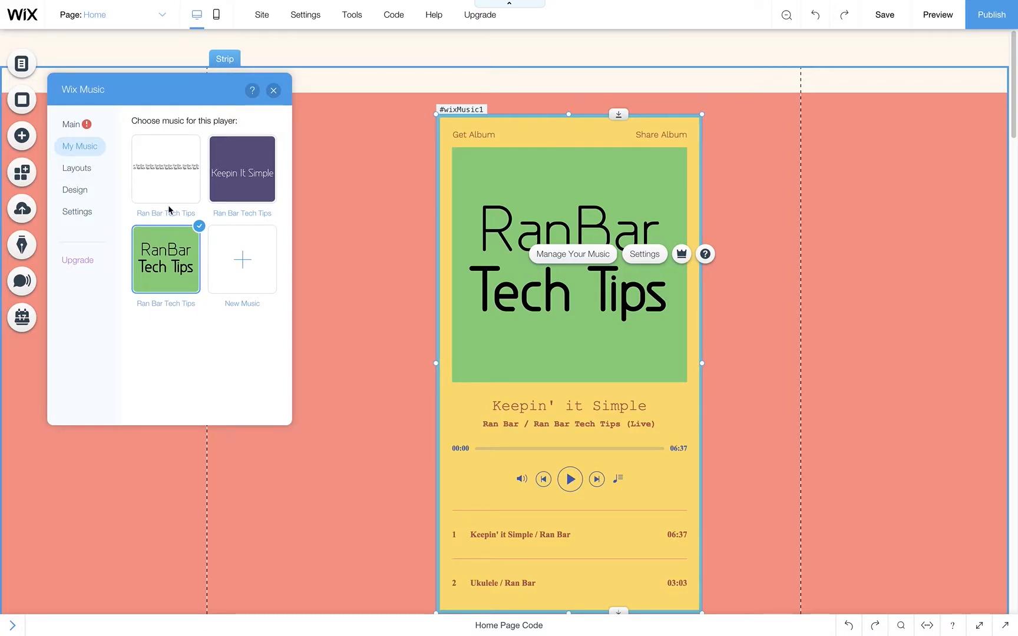
{"action": "left_click", "coordinate": [169, 168]}
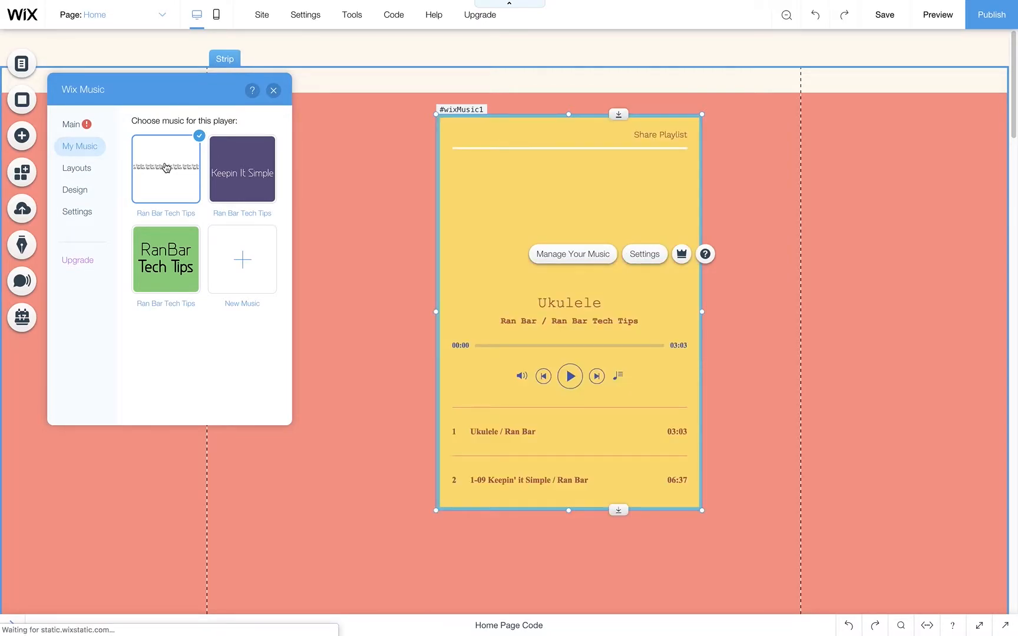
{"action": "left_click", "coordinate": [274, 91]}
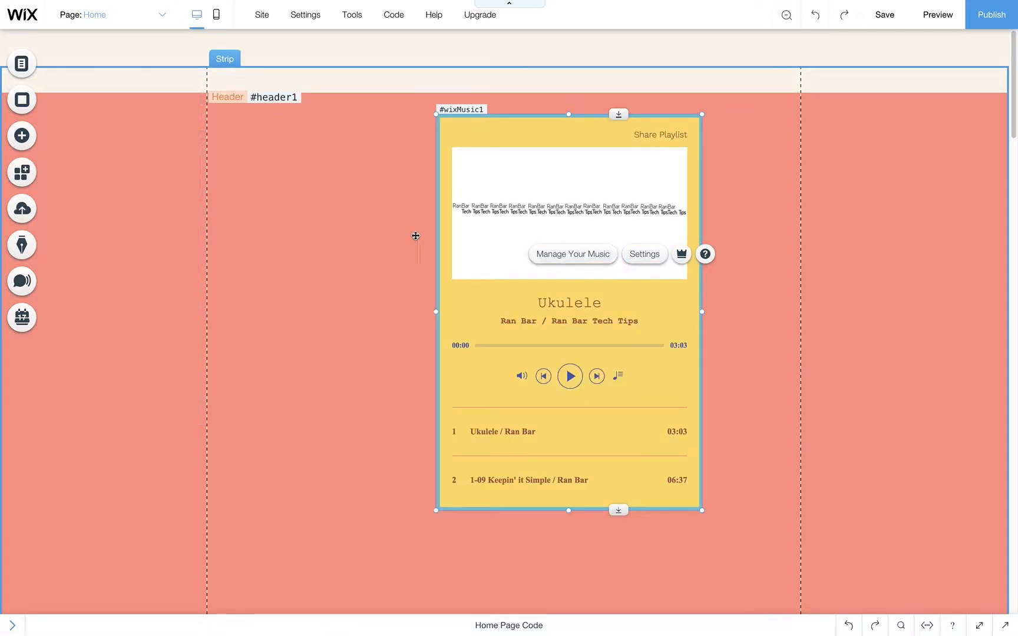
- Reorder the white-cover playlist in the music library so Ukulele comes after 1-09 Keepin' it Simple, and return to the editor
{"action": "left_click", "coordinate": [561, 254]}
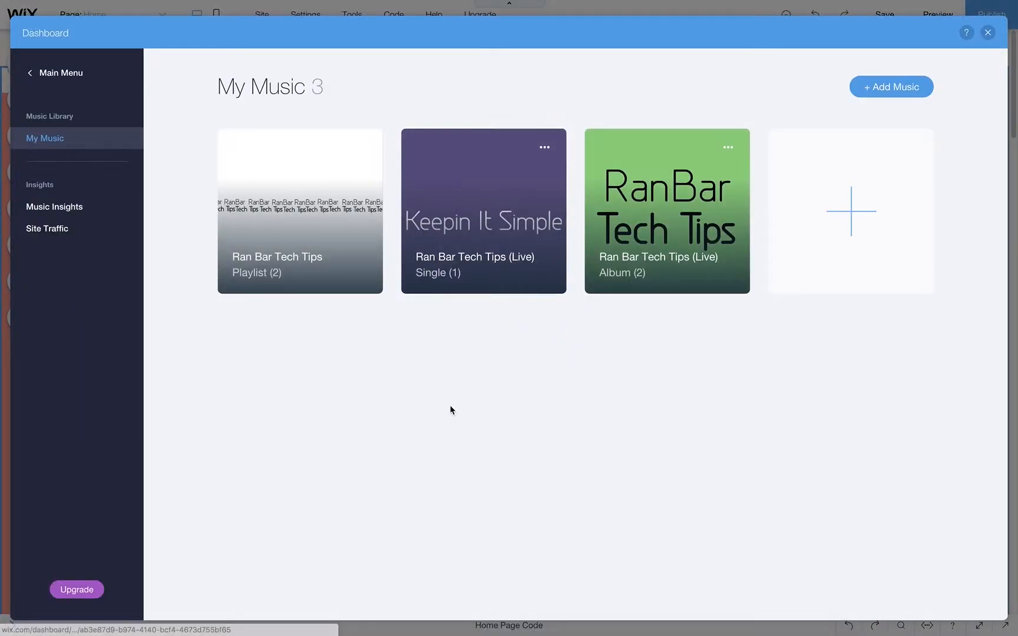
{"action": "left_click", "coordinate": [274, 192]}
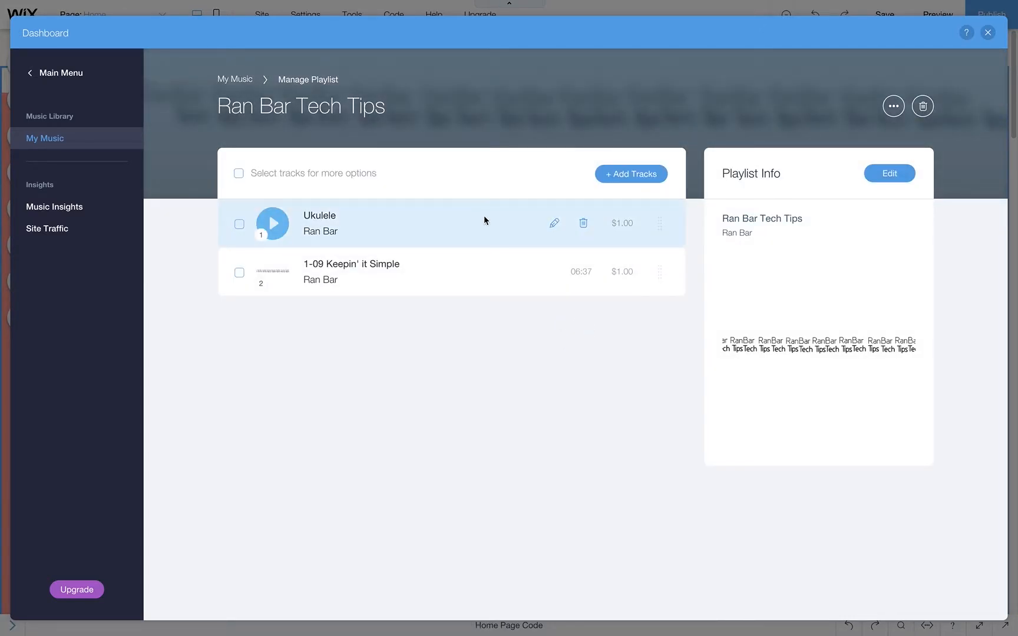
{"action": "left_click_drag", "start_coordinate": [484, 220], "coordinate": [490, 274]}
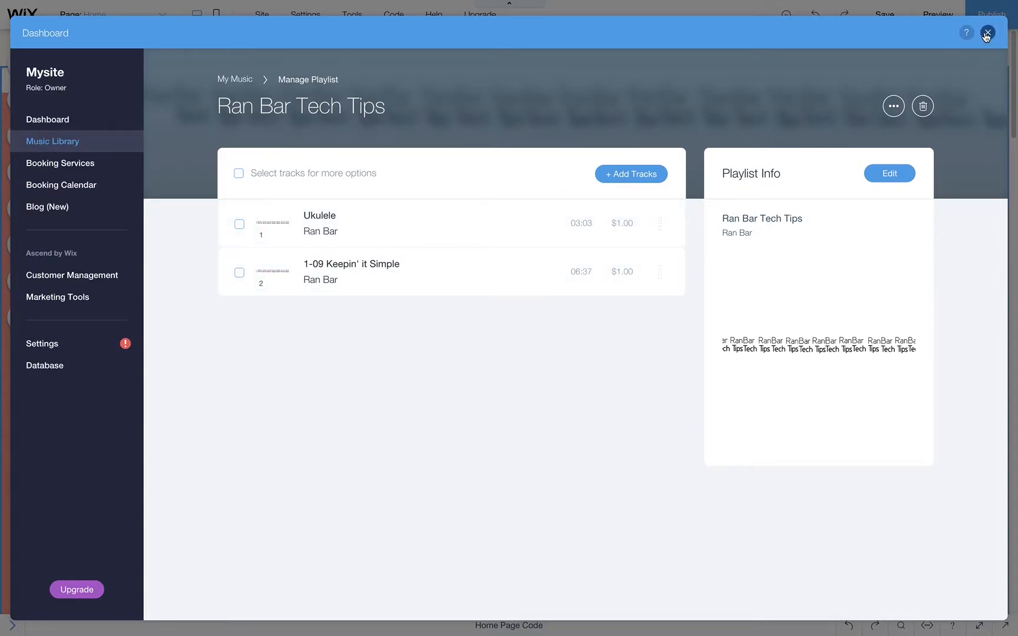
{"action": "left_click", "coordinate": [988, 32]}
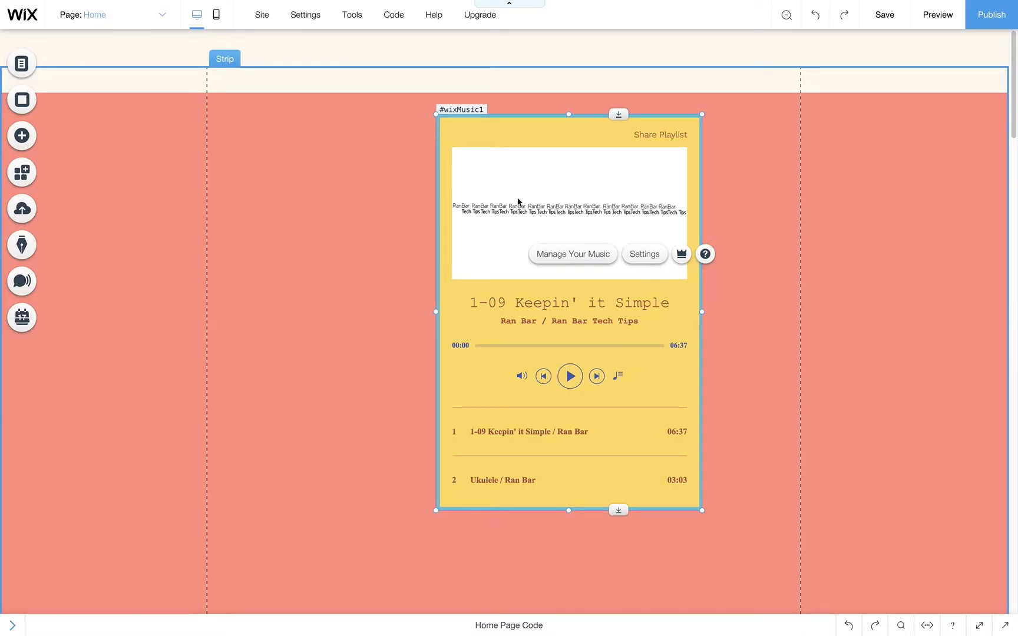
- Delete the Wix Music player from the home page strip
{"action": "left_click", "coordinate": [557, 169]}
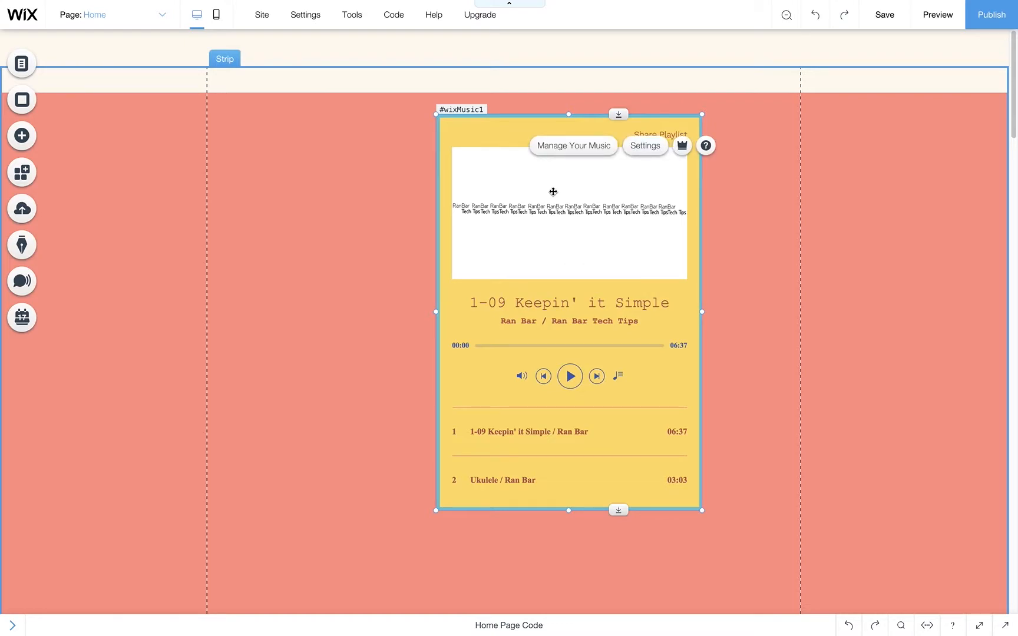
{"action": "key", "text": "Delete"}
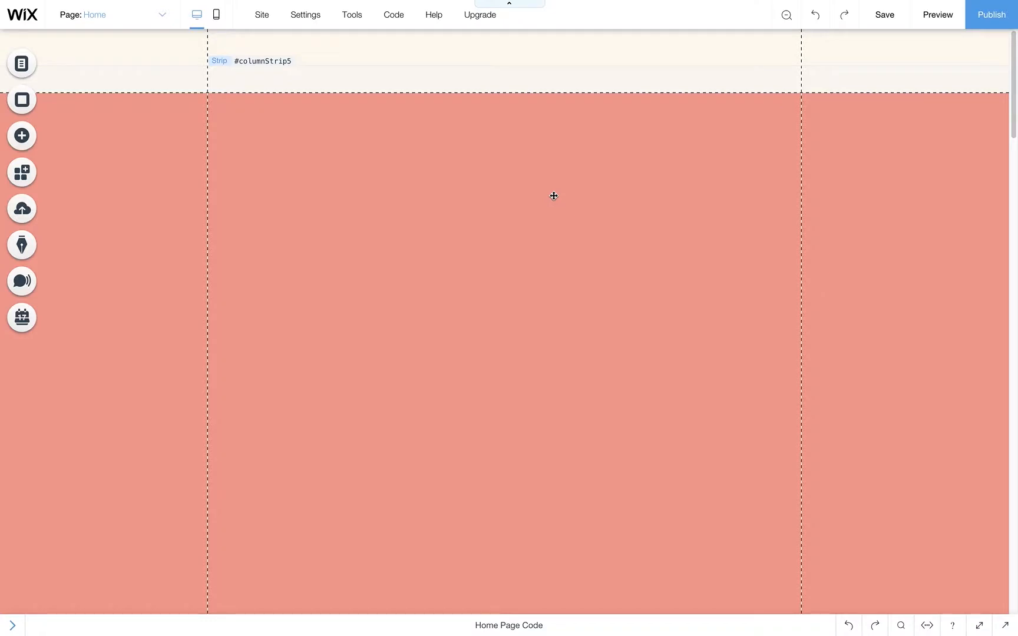